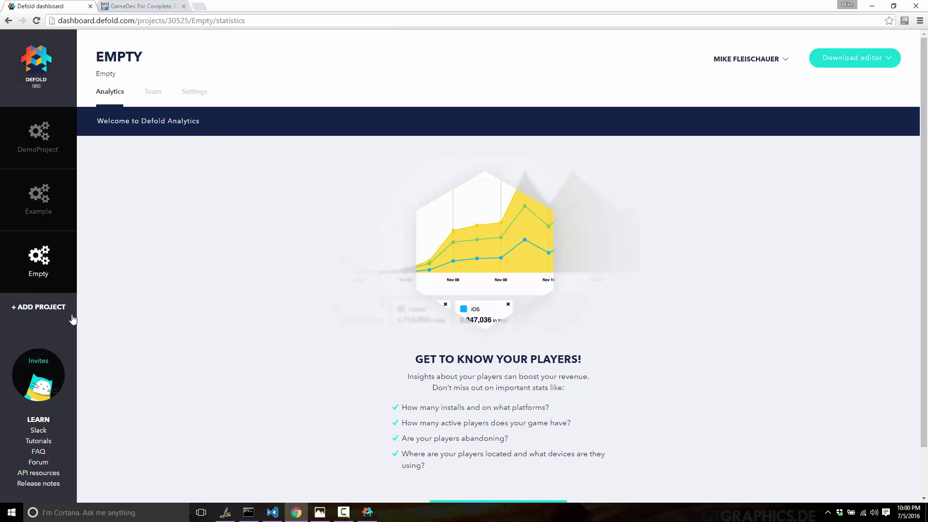
- Switch to the GameDev For Complete Beginners Tutorial Series page and highlight its Lua tutorial list
left_click(47, 252)
left_click(141, 5)
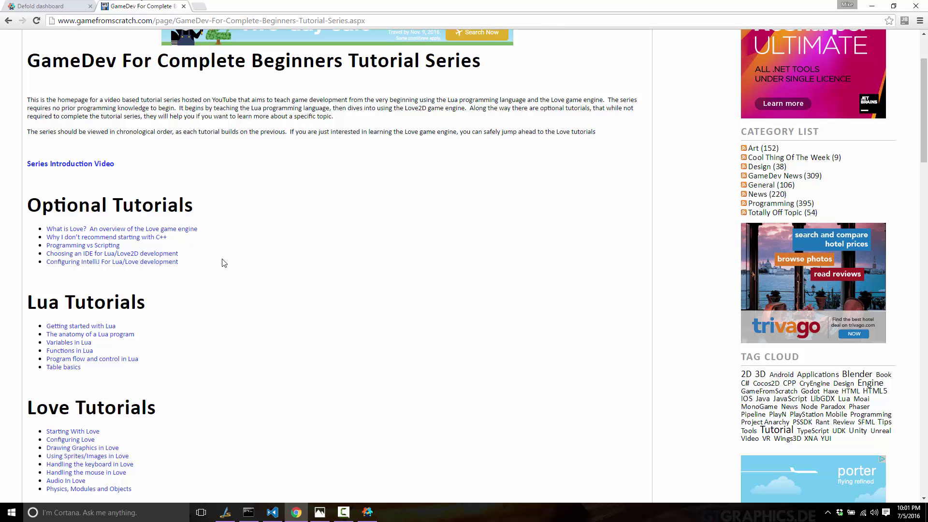
left_click_drag(229, 366, 39, 323)
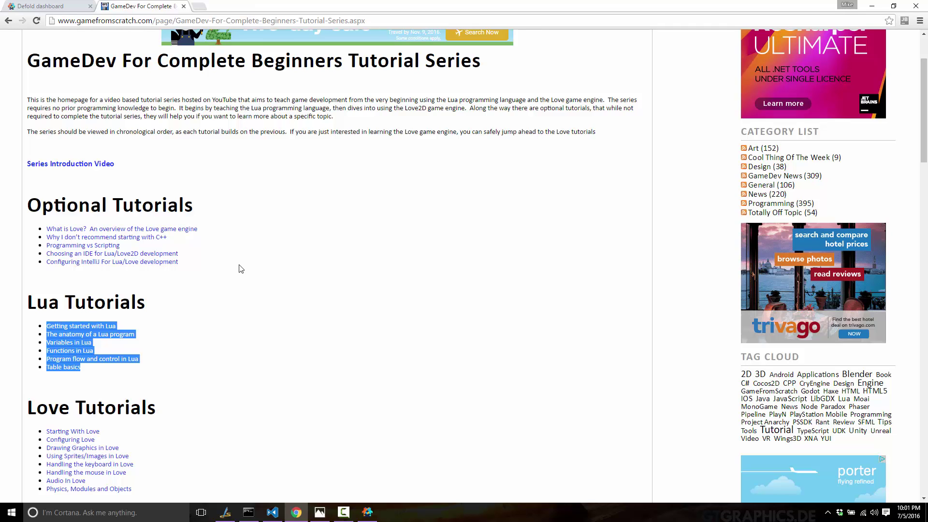
left_click_drag(176, 404, 0, 393)
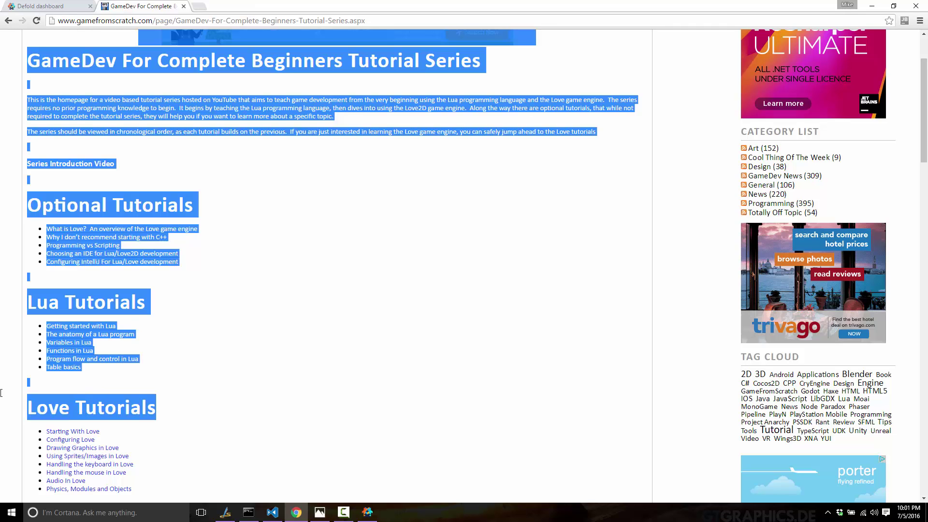
left_click(330, 411)
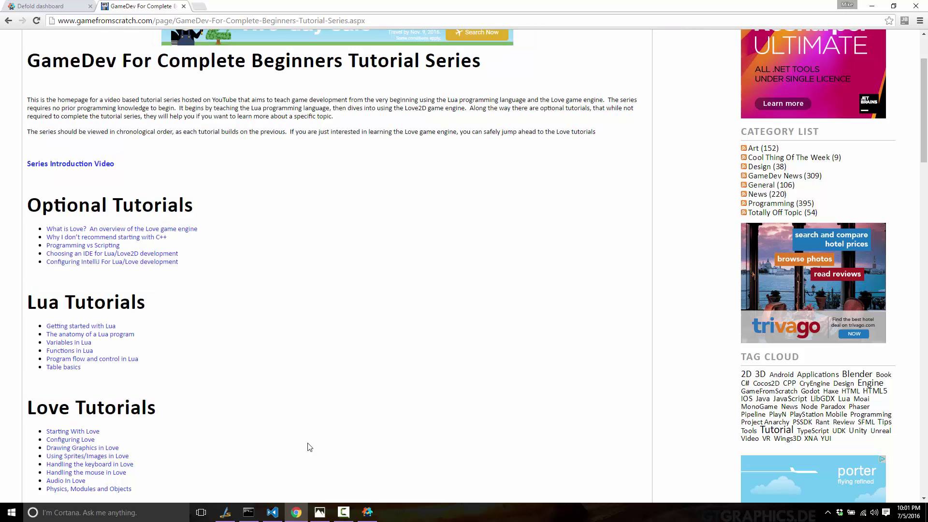
- Open the Empty project on its First branch via File > Open Project
left_click(367, 512)
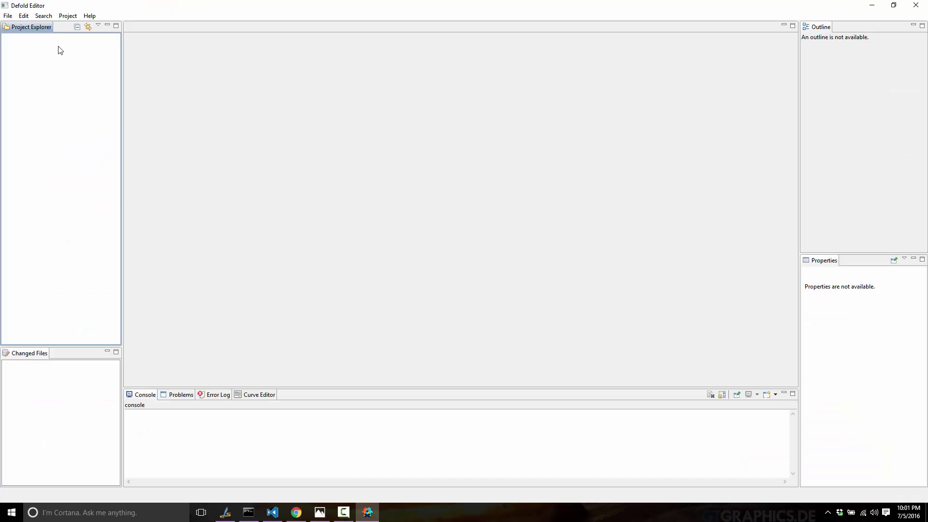
left_click(8, 15)
left_click(34, 126)
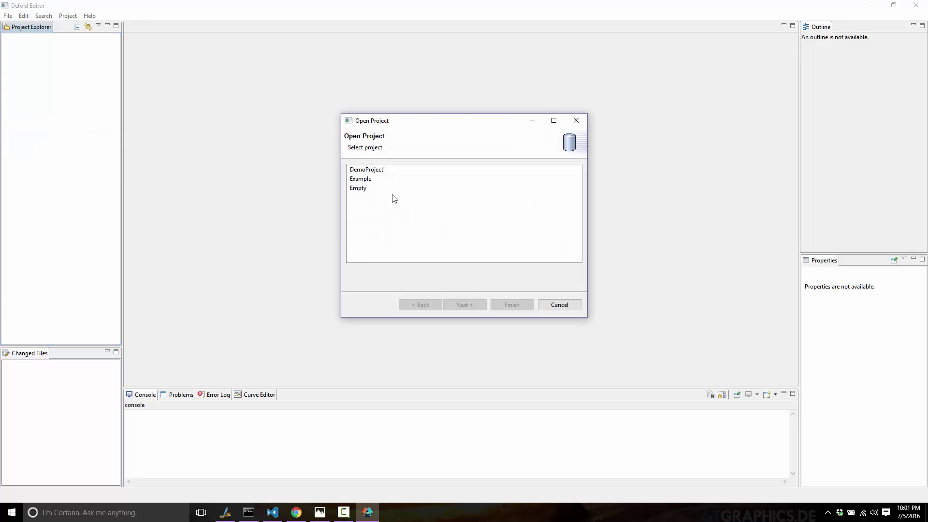
left_click(381, 190)
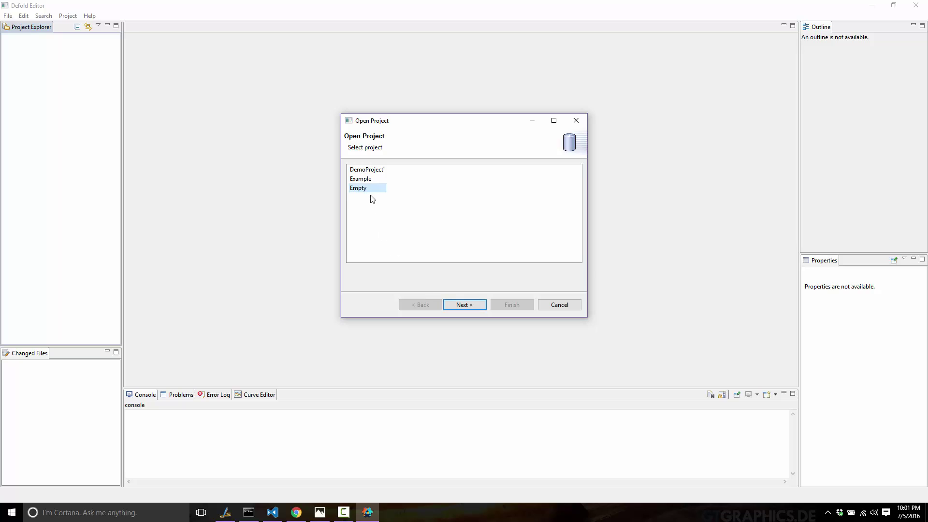
left_click(478, 305)
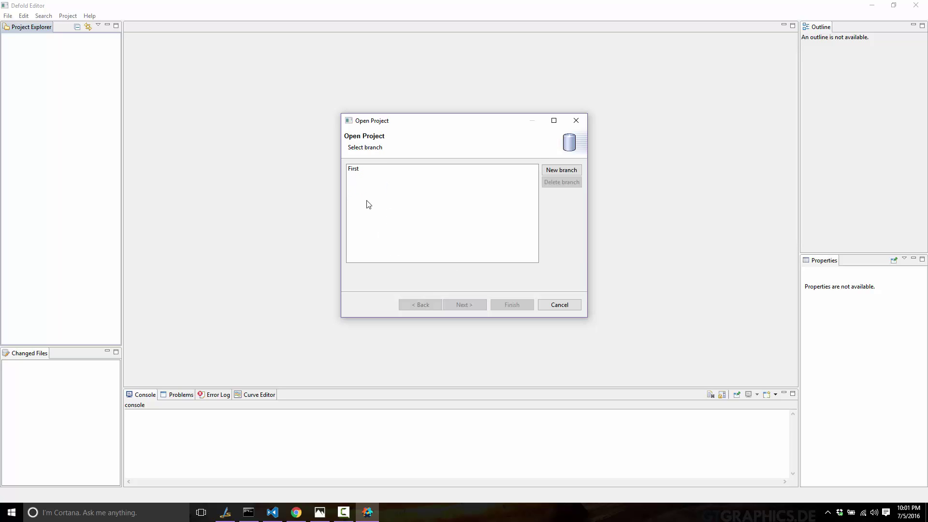
left_click(377, 170)
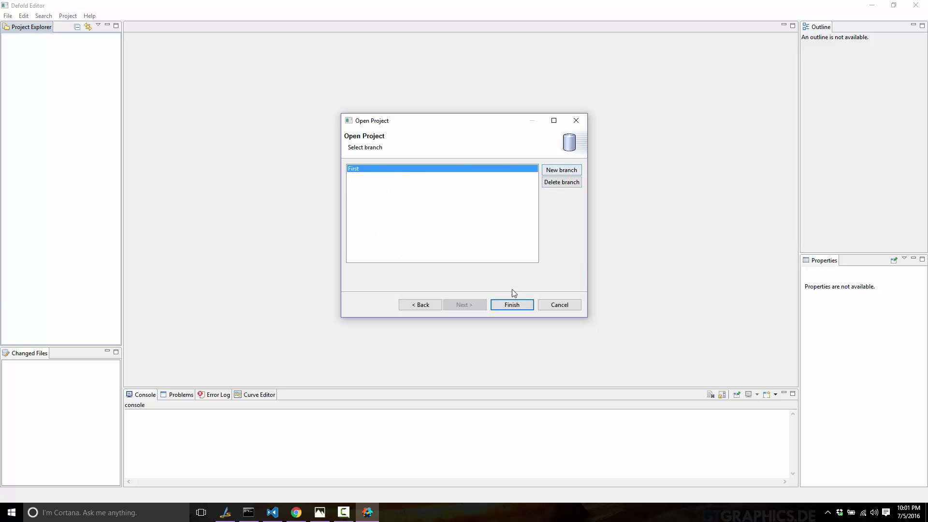
left_click(514, 305)
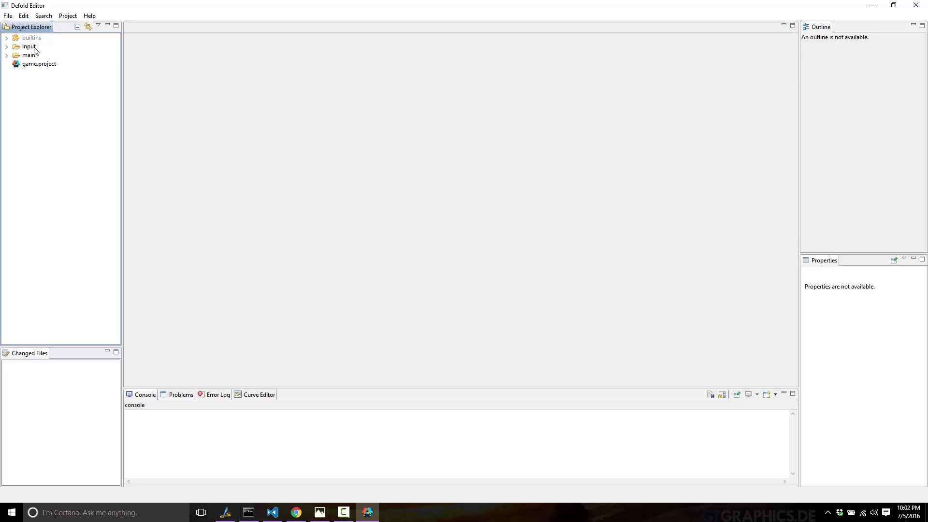
- Peek inside the builtins and input folders, then expand and select the main folder
left_click(7, 39)
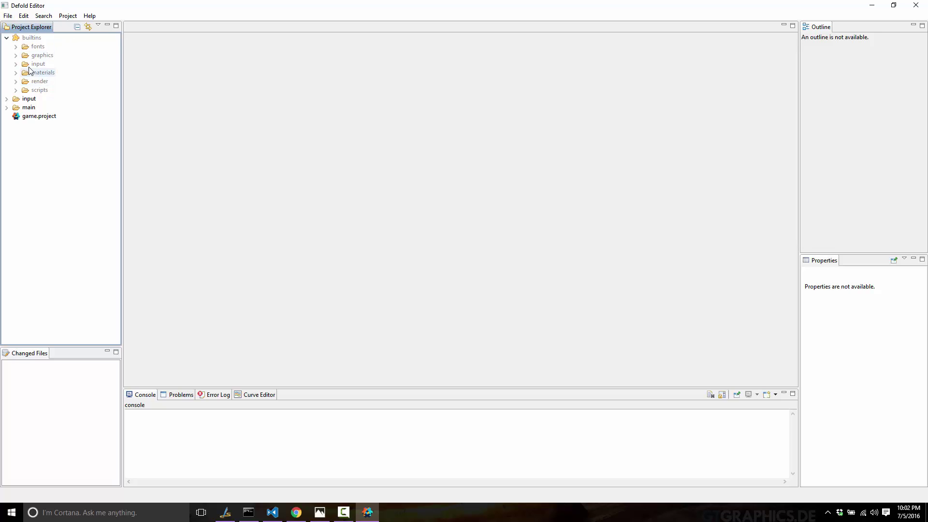
left_click(6, 38)
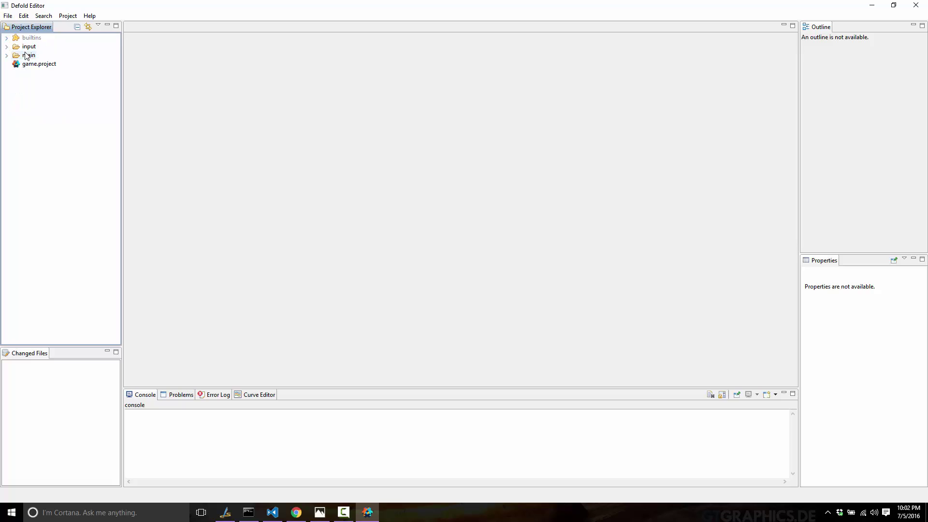
double_click(25, 47)
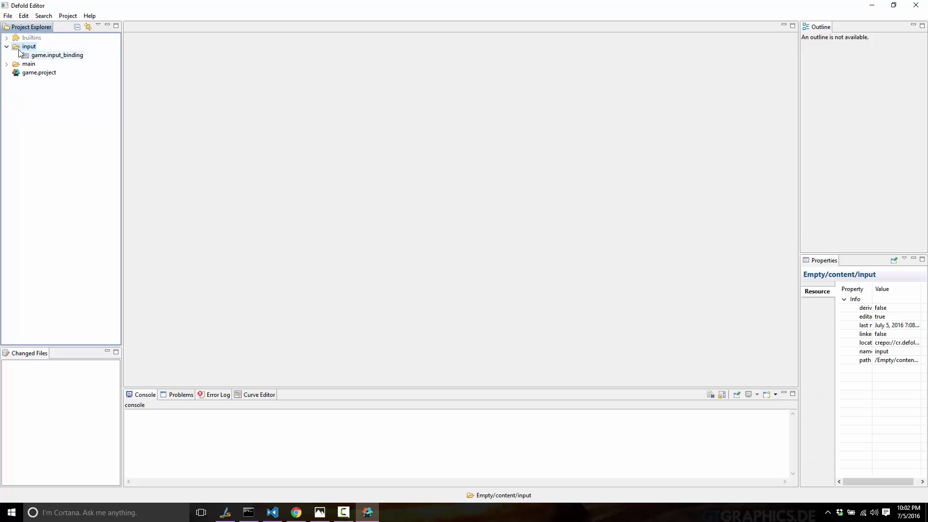
left_click(7, 47)
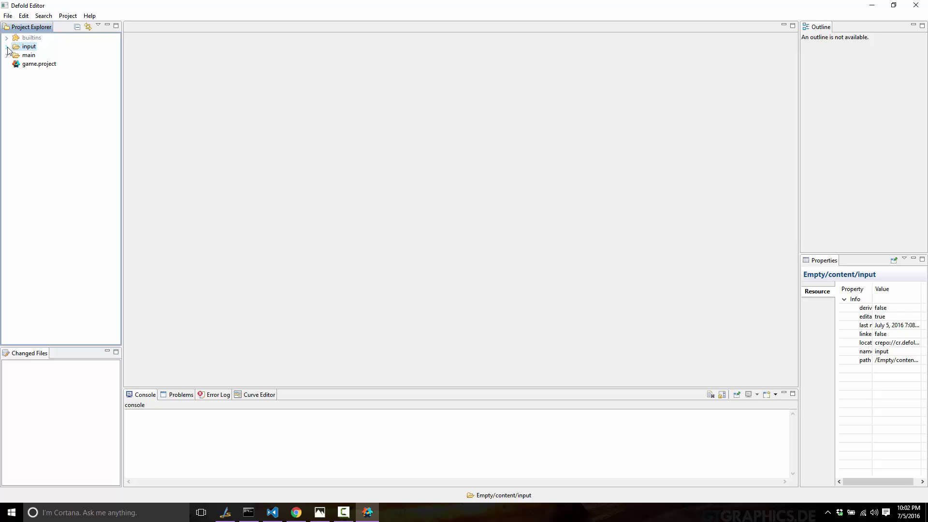
left_click(6, 56)
left_click(31, 56)
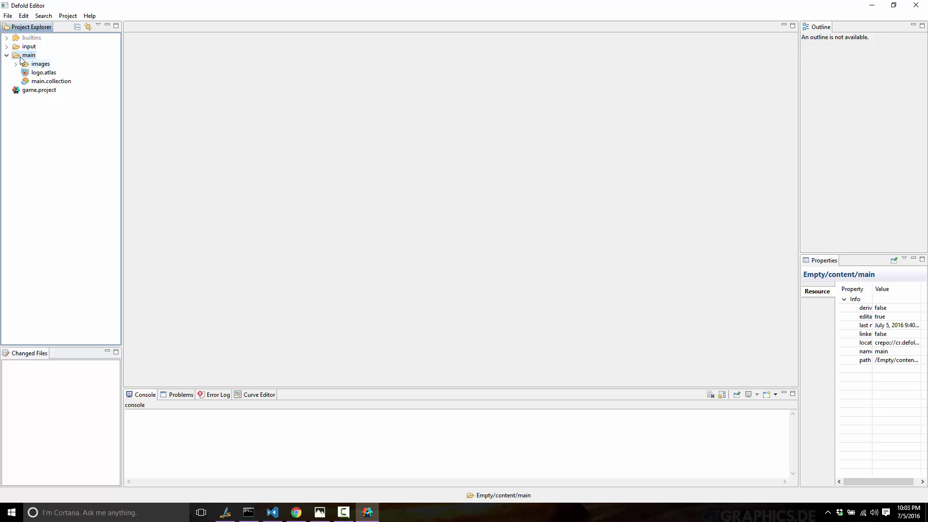
right_click(31, 144)
mouse_move(62, 147)
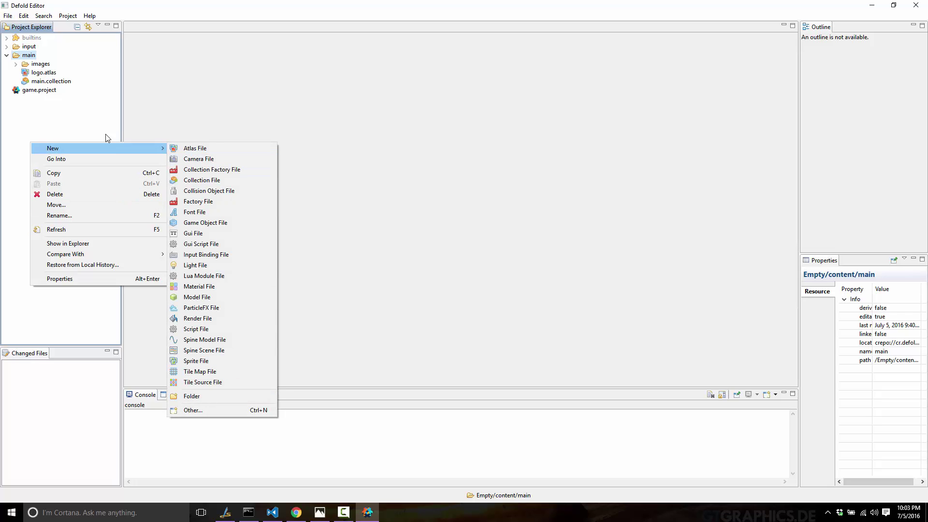
left_click(77, 128)
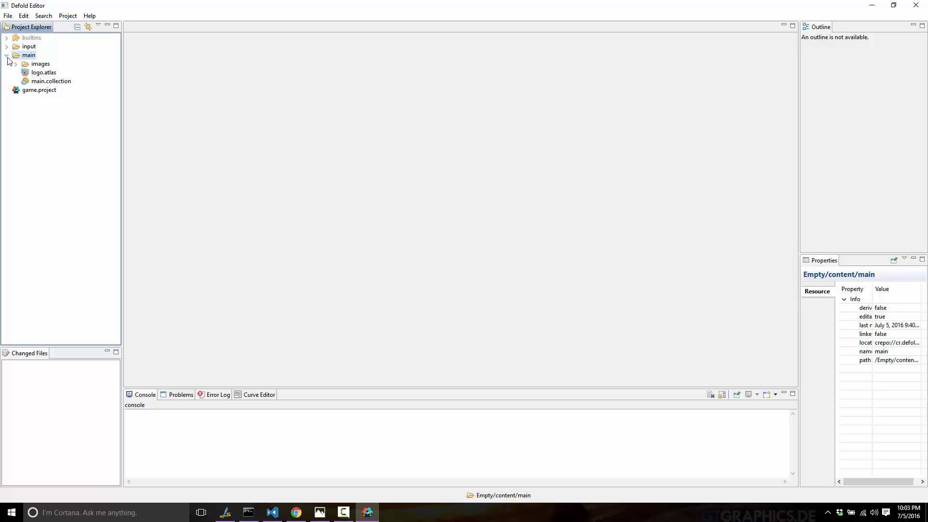
left_click(42, 74)
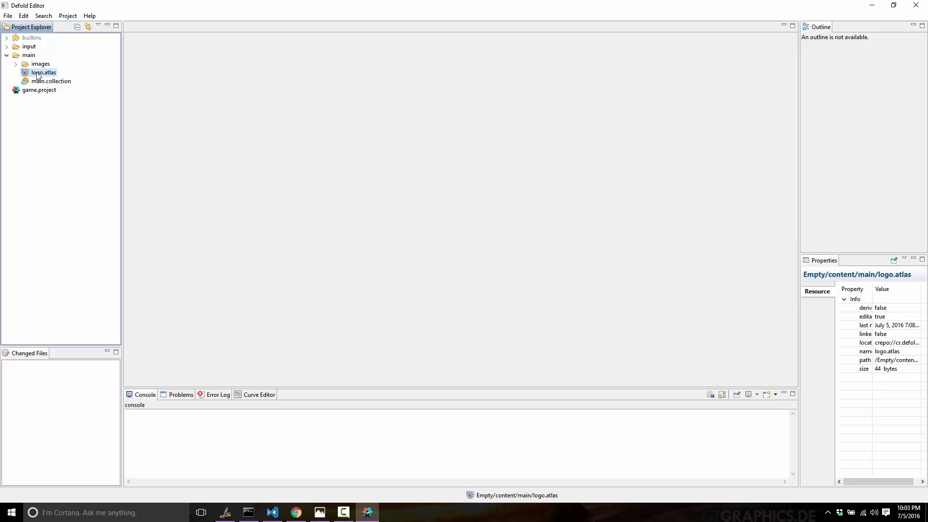
- Open logo.atlas to preview the 128x128 atlas and locate logo.png in the images folder
left_click(36, 72)
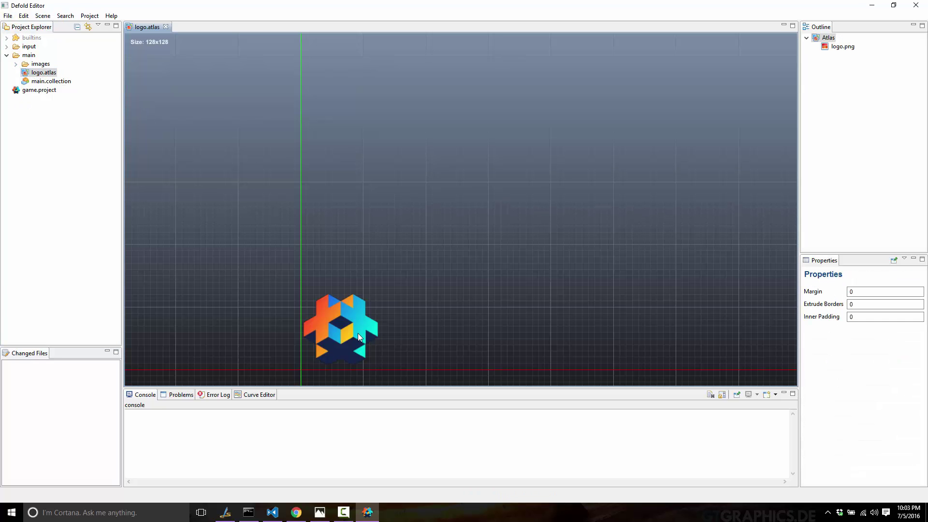
left_click(17, 64)
left_click(22, 65)
left_click(50, 73)
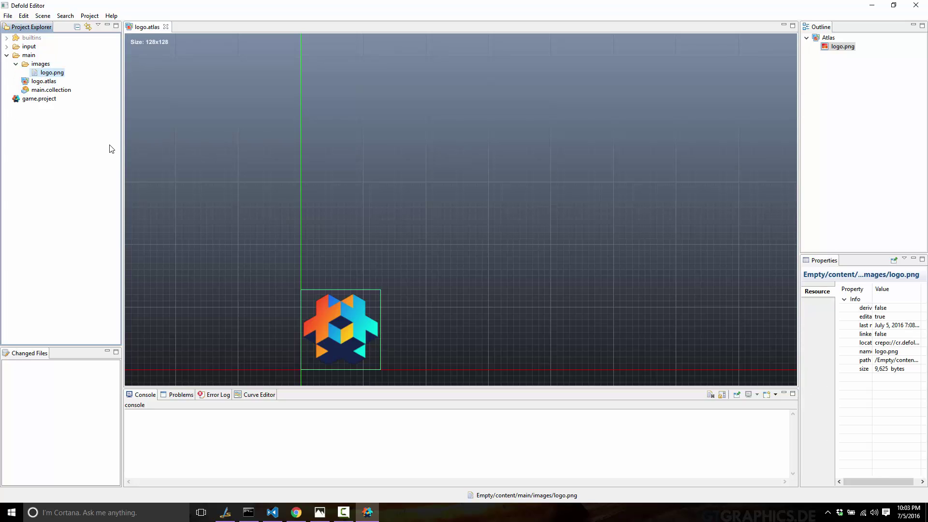
left_click(43, 81)
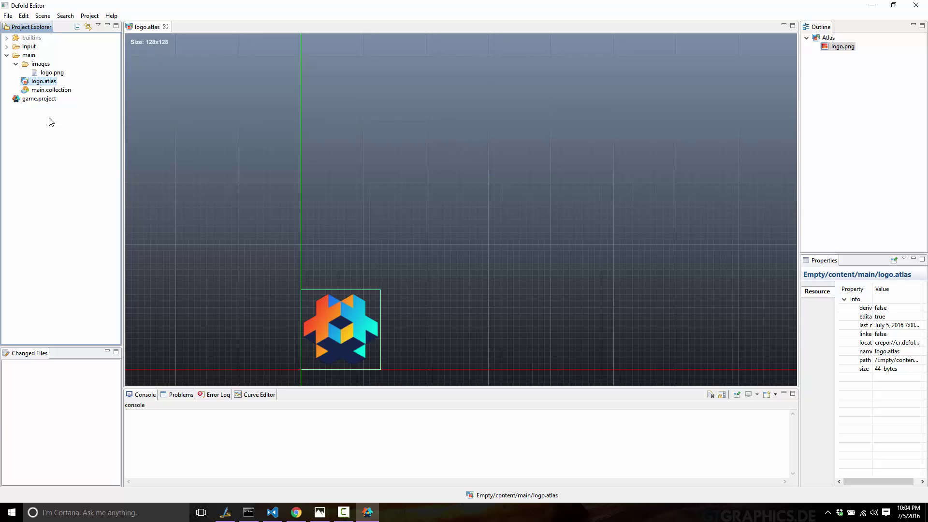
- Open main.collection in the scene editor and briefly read its raw text in the Text Editor
double_click(51, 90)
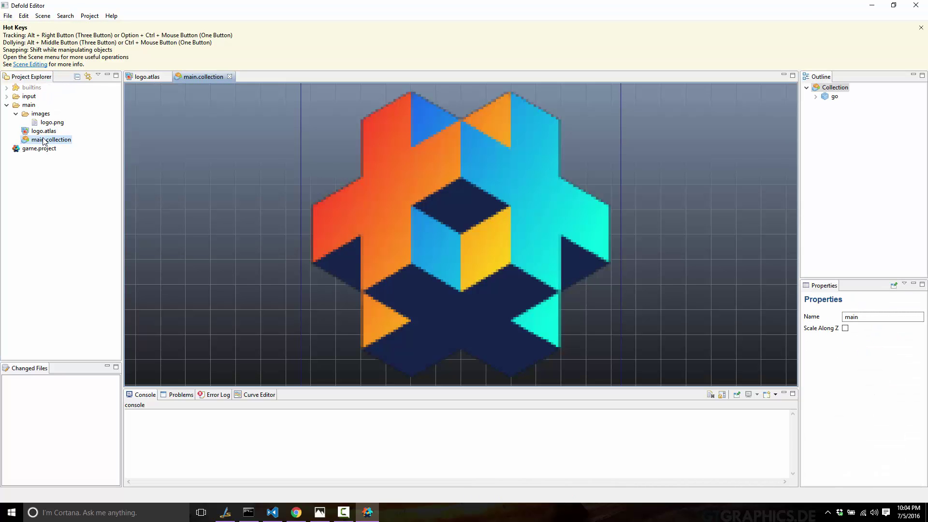
right_click(46, 142)
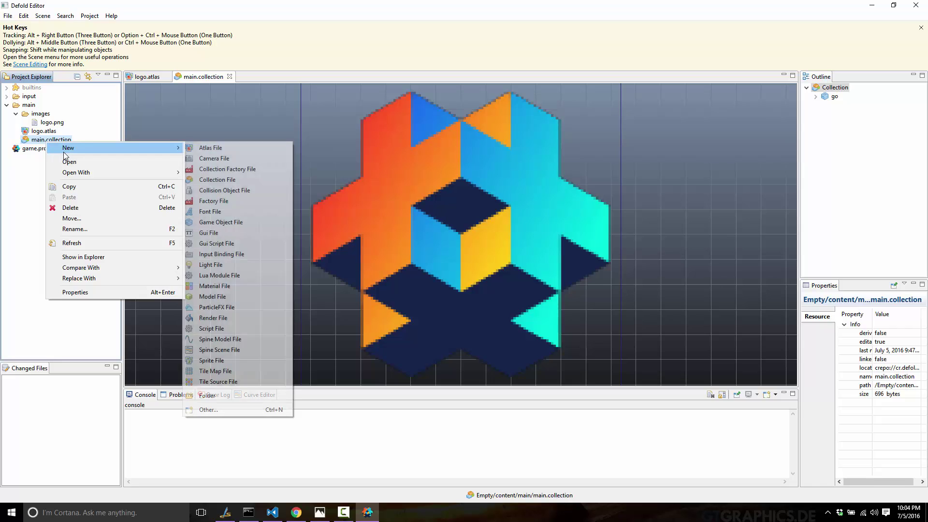
mouse_move(99, 173)
left_click(209, 183)
scroll(208, 169, "down", 1)
scroll(220, 257, "up", 1)
scroll(220, 257, "down", 1)
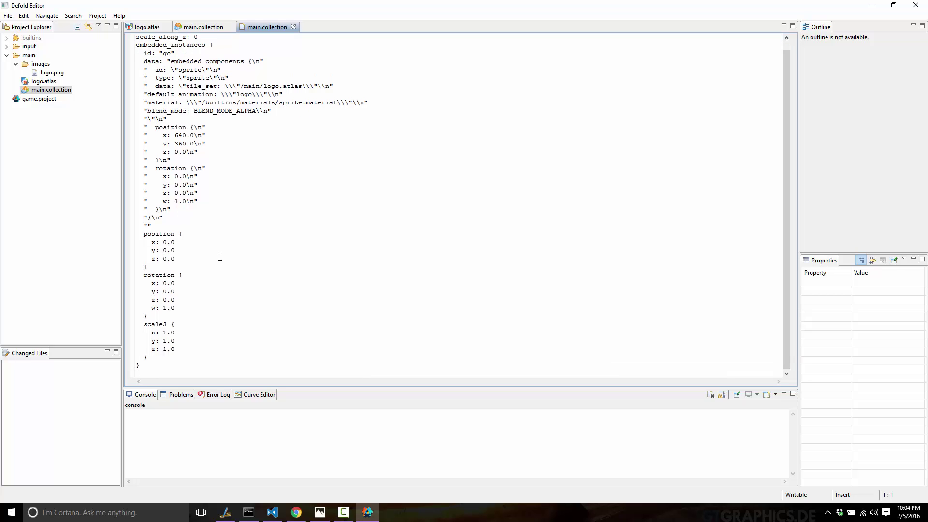
scroll(220, 257, "up", 1)
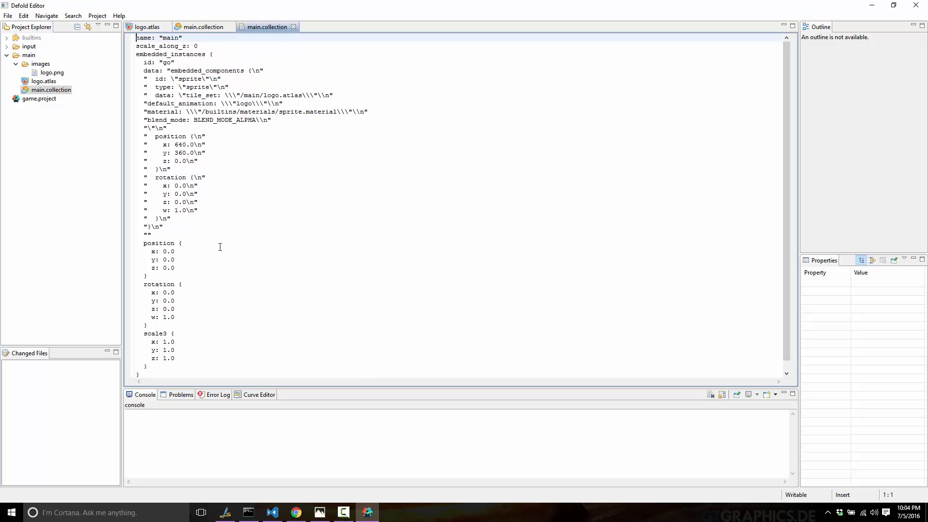
left_click(293, 27)
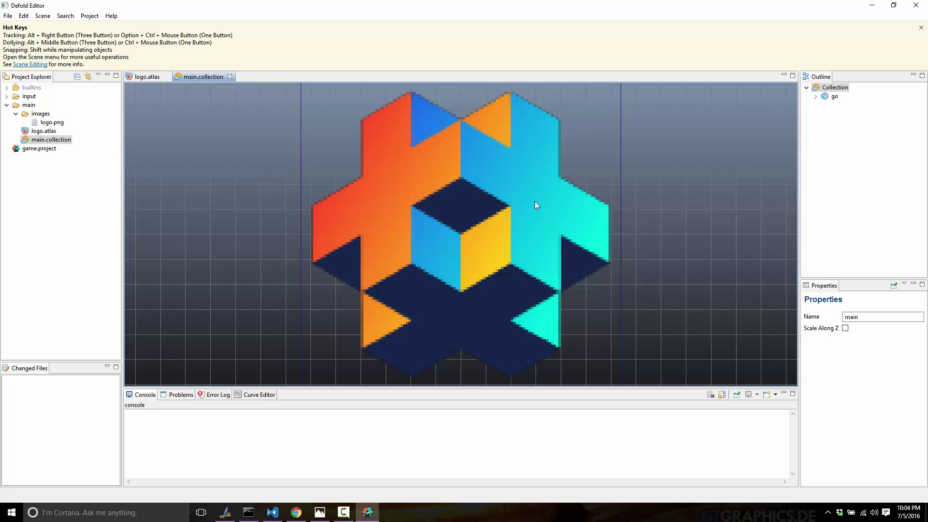
scroll(537, 203, "down", 6)
scroll(524, 207, "up", 1)
scroll(523, 207, "down", 3)
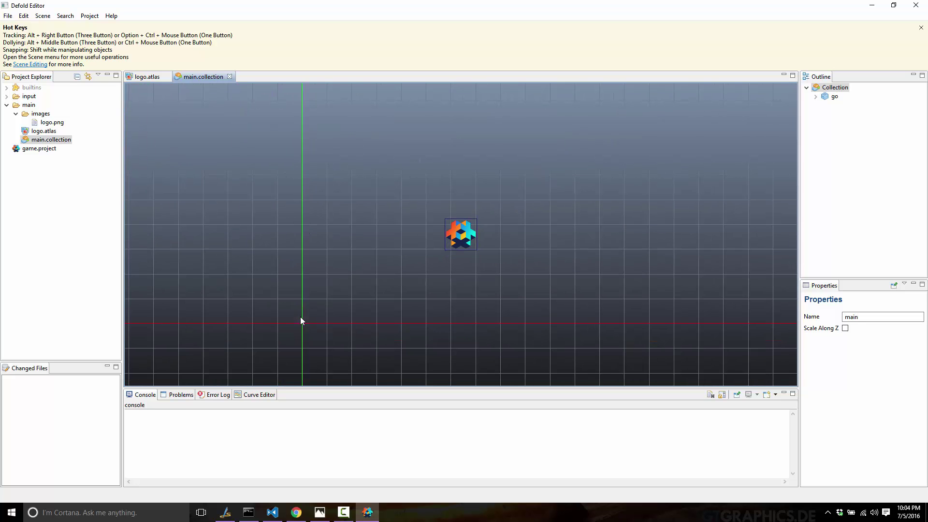
left_click(463, 234)
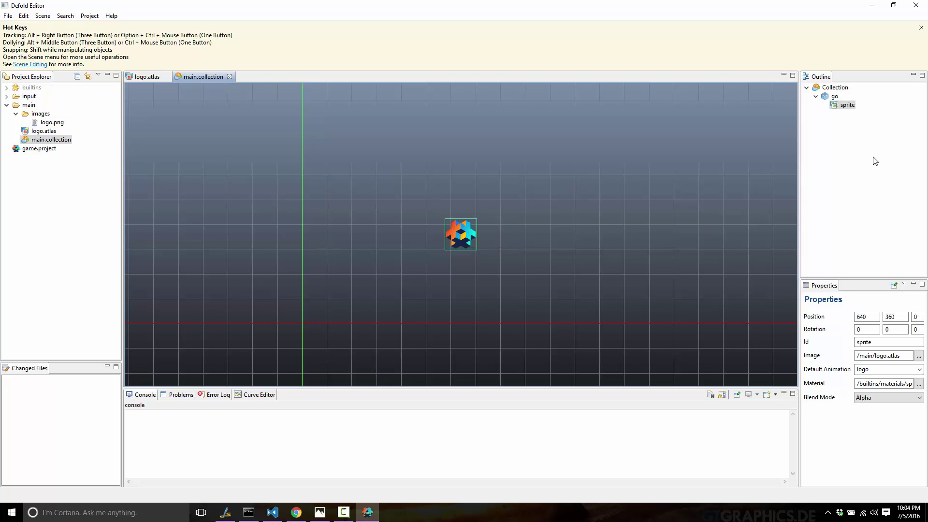
left_click(847, 106)
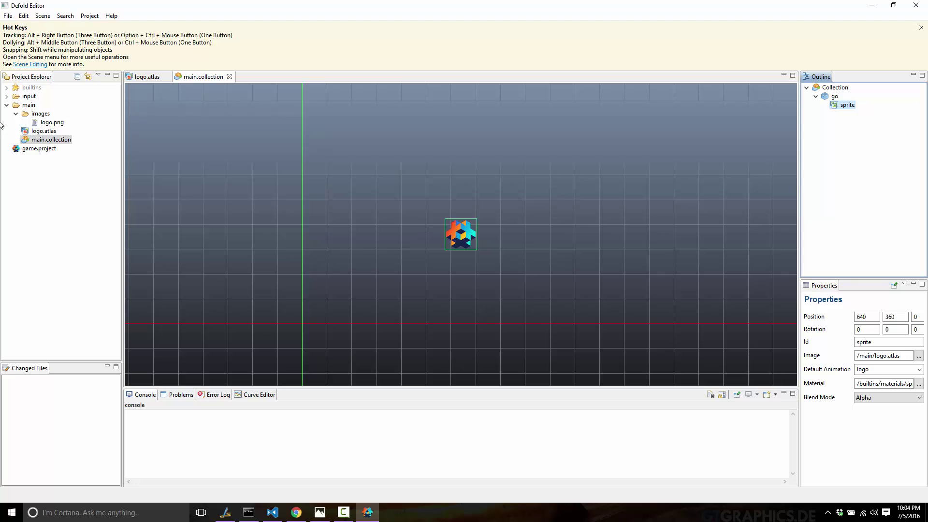
left_click(835, 96)
left_click(835, 87)
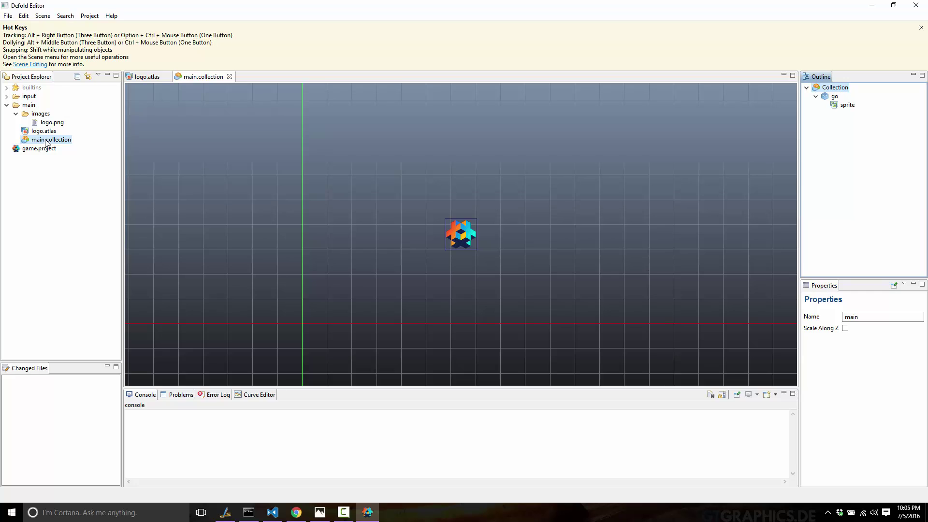
left_click(357, 213)
left_click(466, 239)
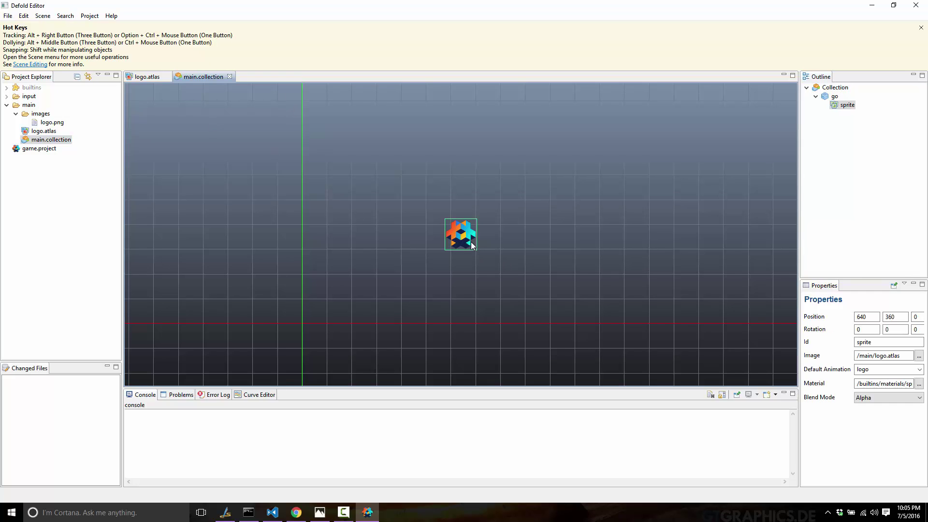
left_click(816, 96)
left_click(826, 91)
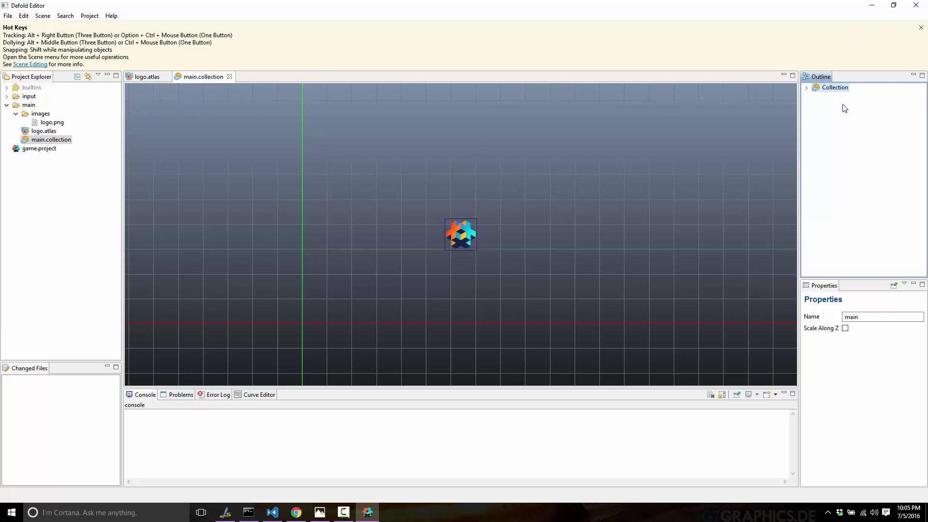
double_click(873, 317)
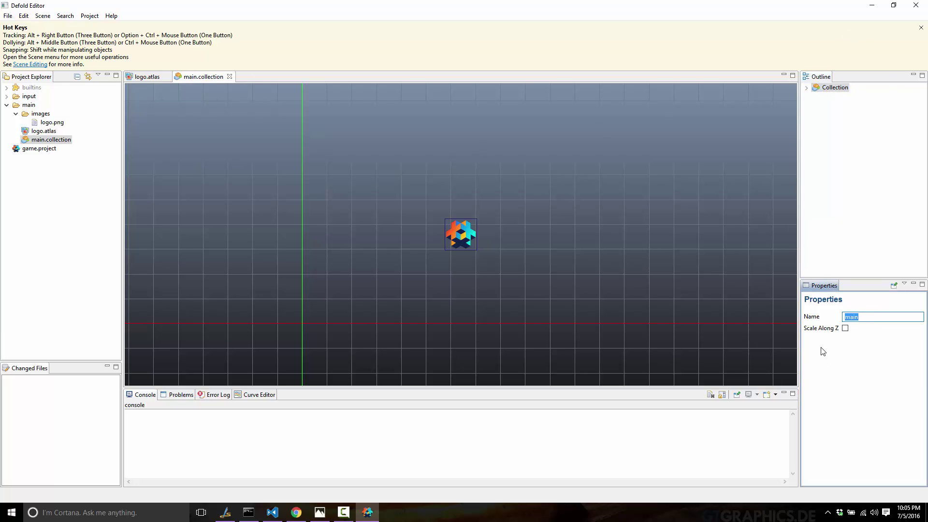
left_click(806, 87)
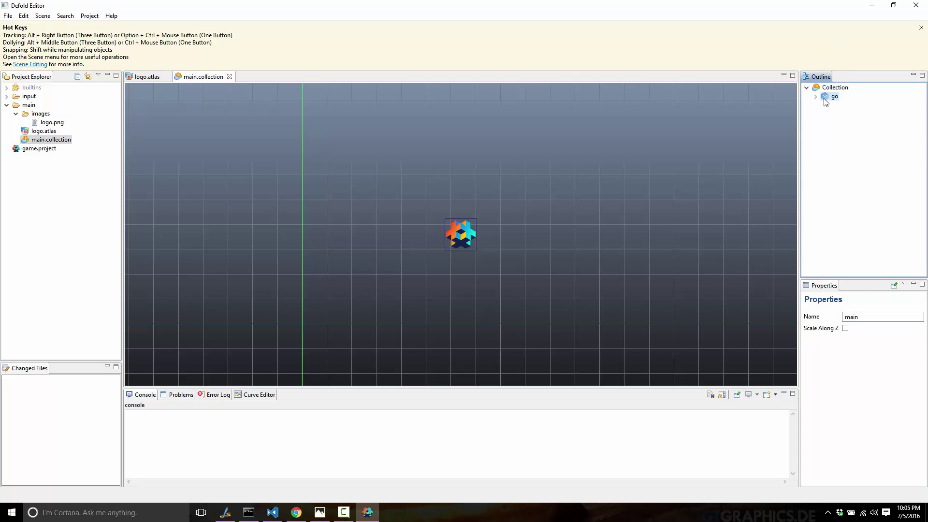
left_click(825, 98)
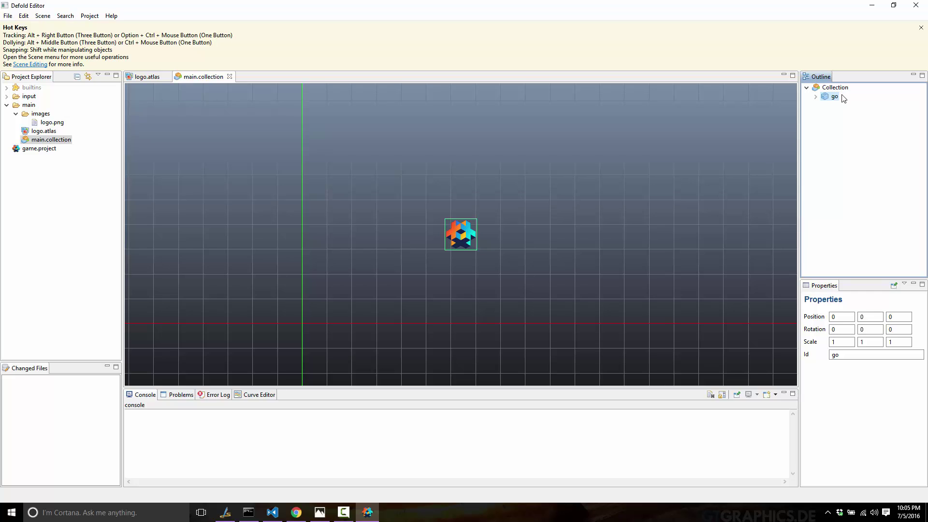
left_click(835, 87)
right_click(836, 89)
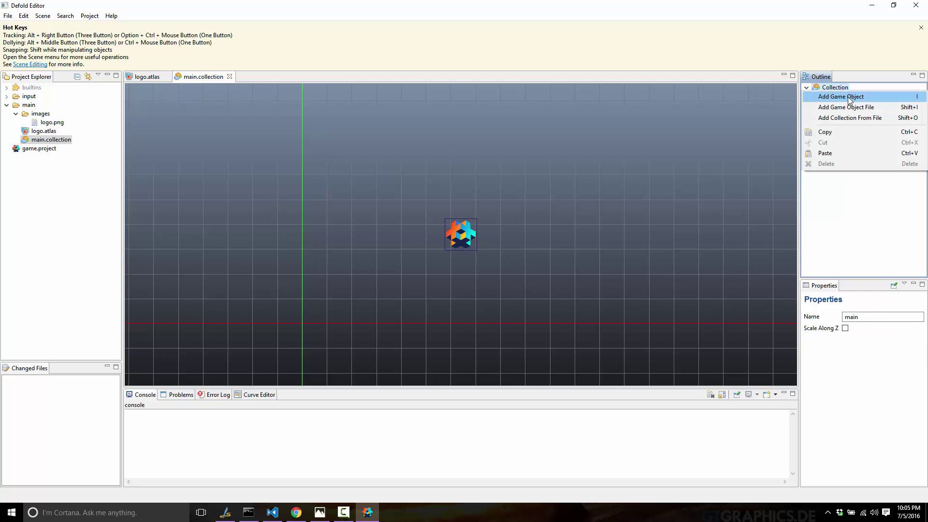
left_click(849, 98)
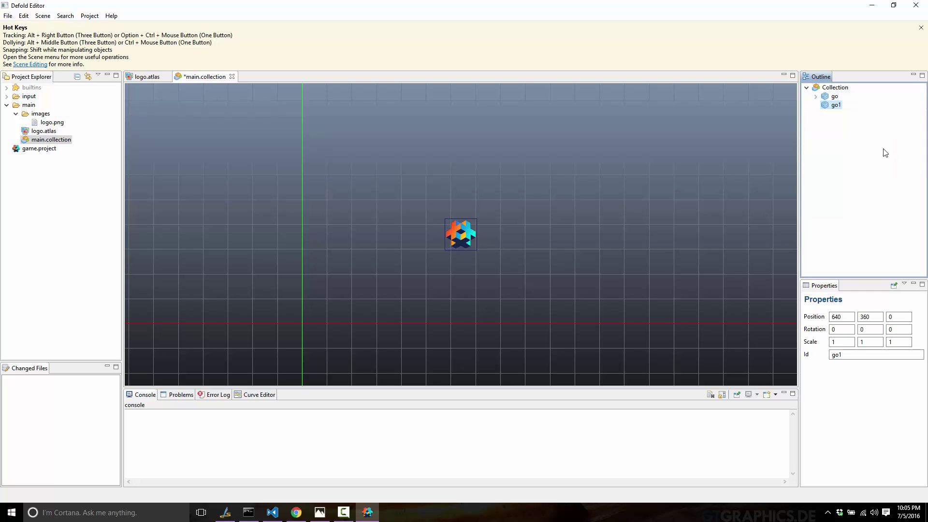
left_click(835, 104)
left_click(835, 97)
left_click(835, 105)
left_click(834, 97)
left_click(835, 105)
key("Delete")
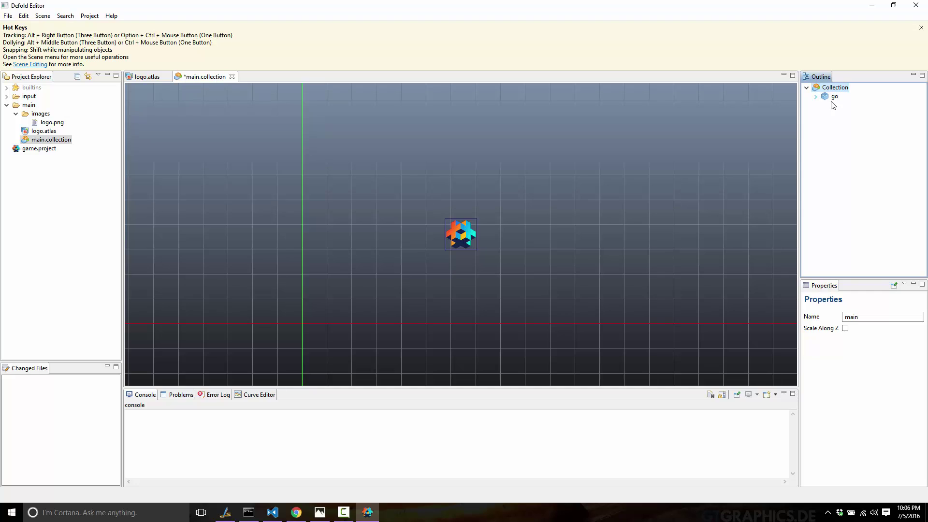
left_click(830, 98)
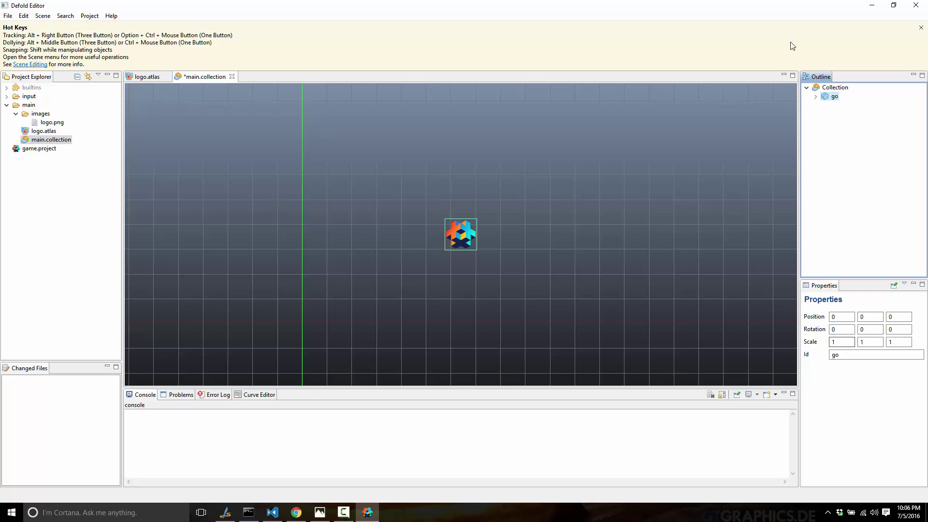
- Add a component to game object go, browsing the type list and picking Sprite
right_click(834, 99)
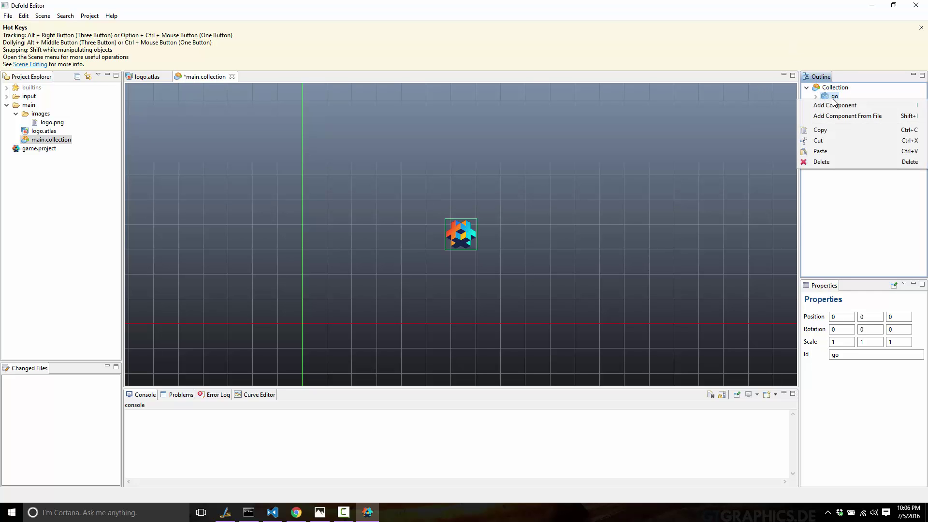
left_click(846, 106)
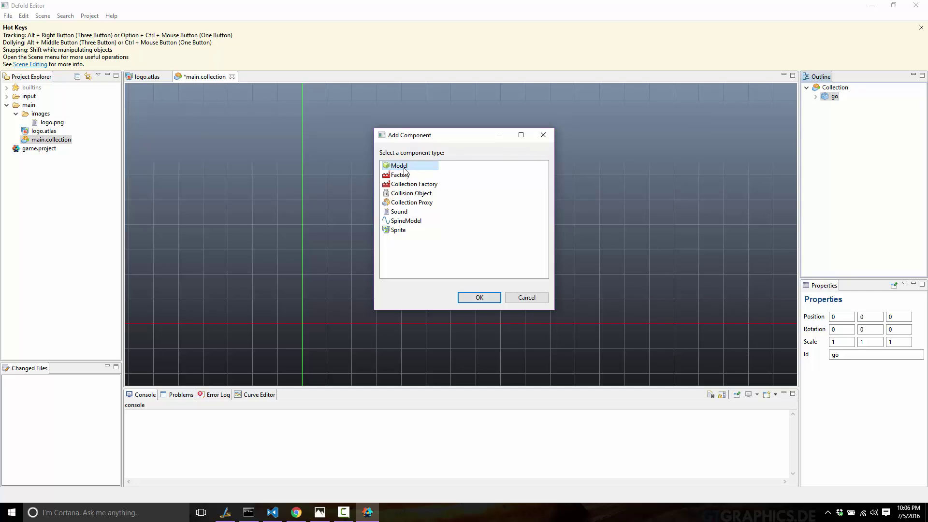
left_click(418, 194)
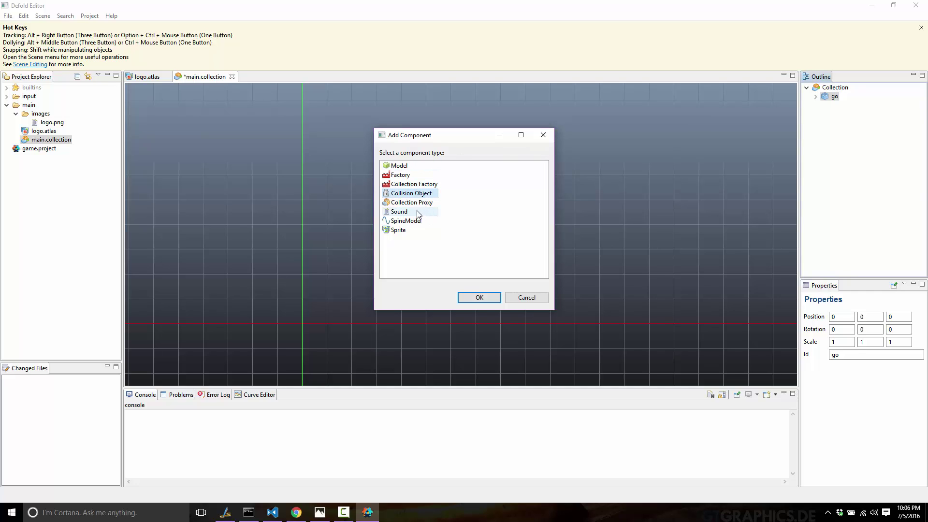
left_click(409, 212)
left_click(401, 222)
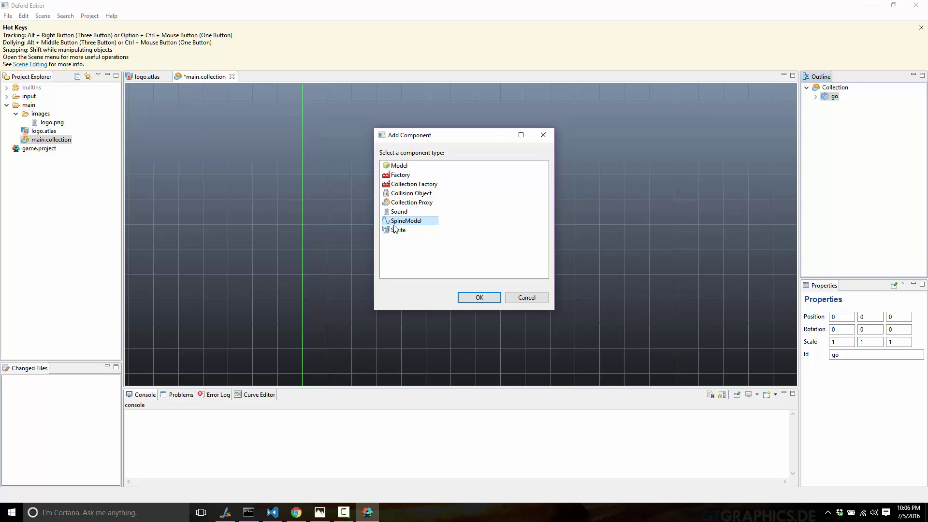
left_click(397, 231)
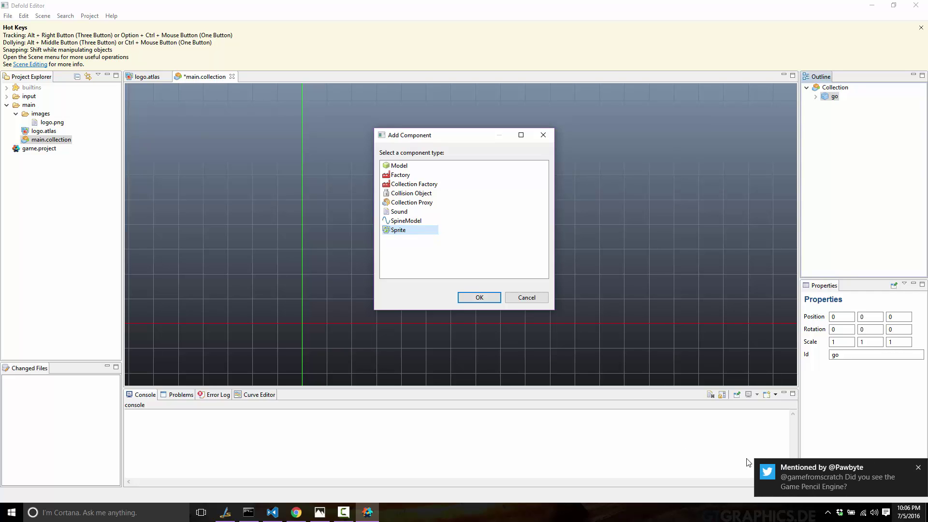
- Close the component dialog and select the new sprite component under go in the Outline
key("Return")
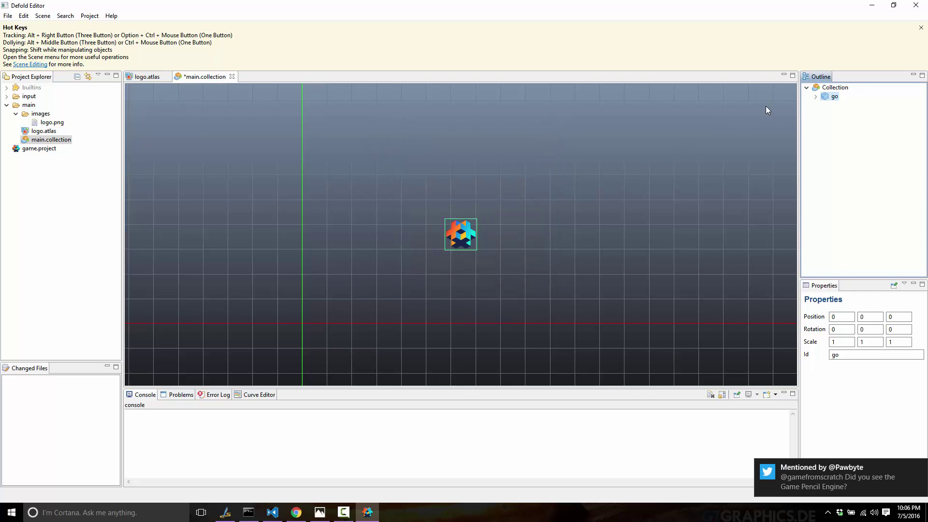
left_click(815, 97)
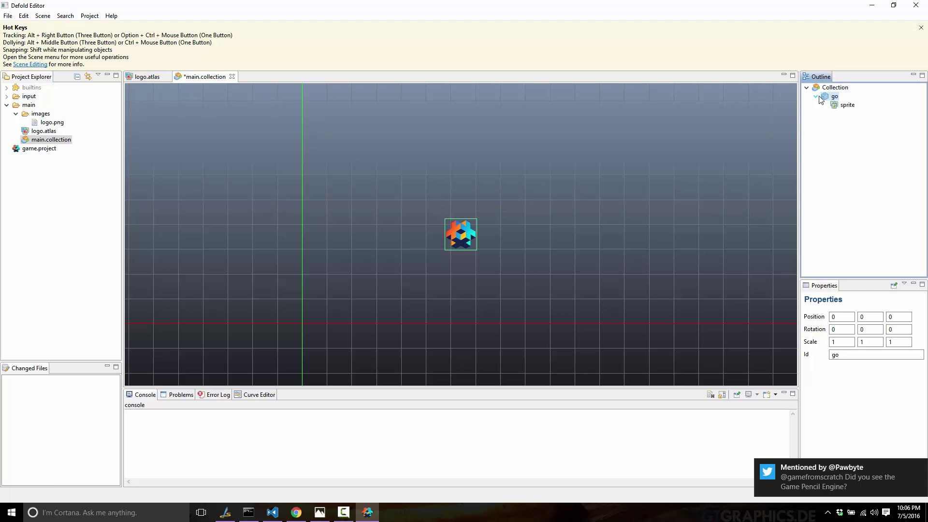
left_click(847, 105)
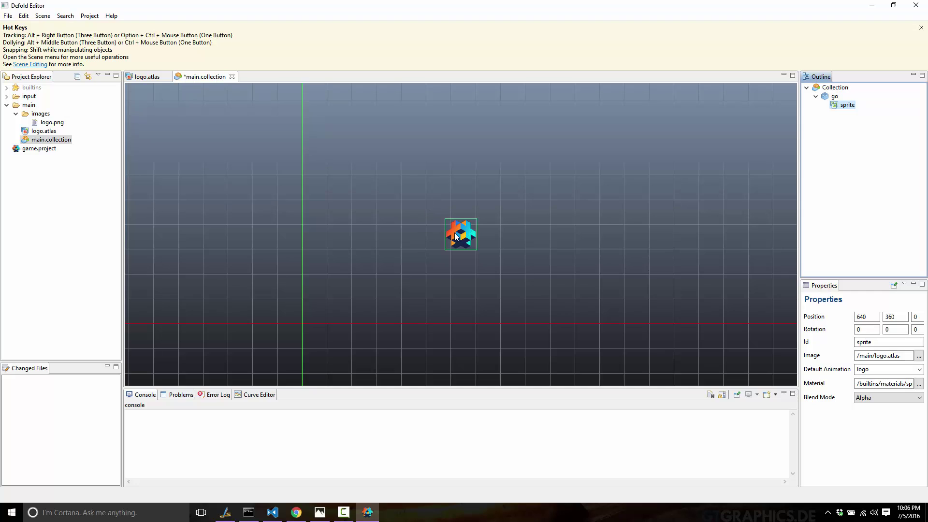
left_click(834, 97)
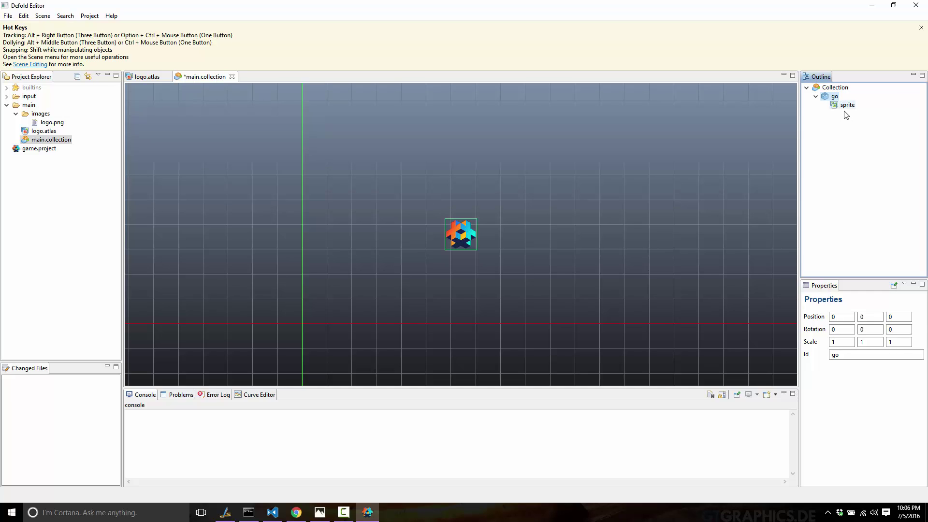
left_click(831, 104)
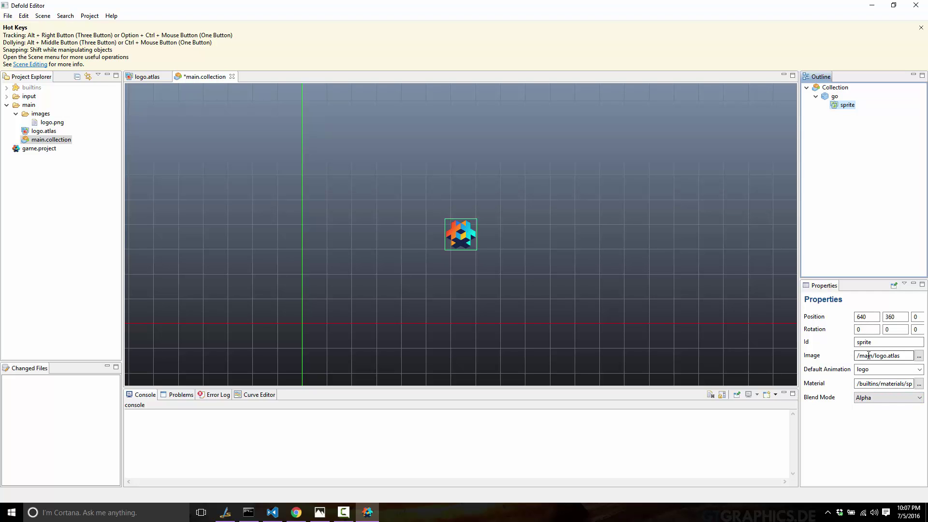
- Set the sprite's Image to /main/logo.atlas and its Default Animation to logo
left_click(918, 356)
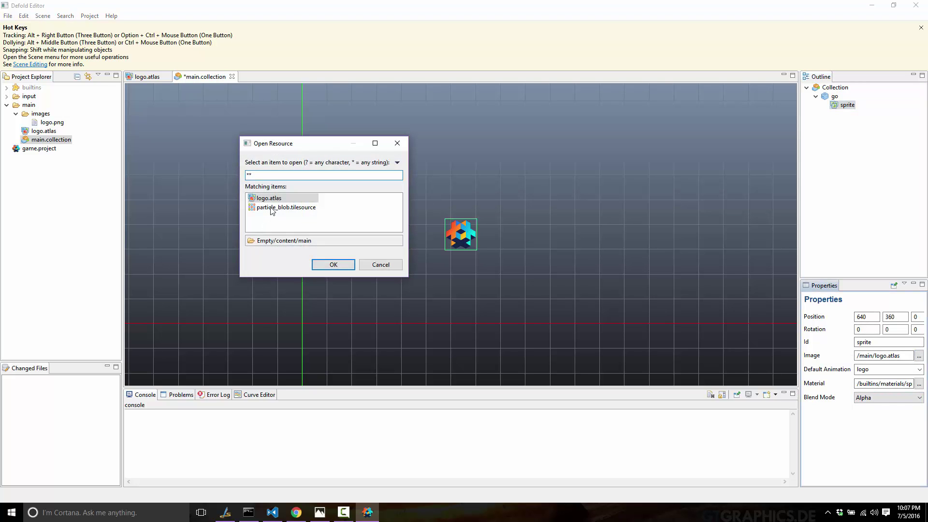
double_click(273, 199)
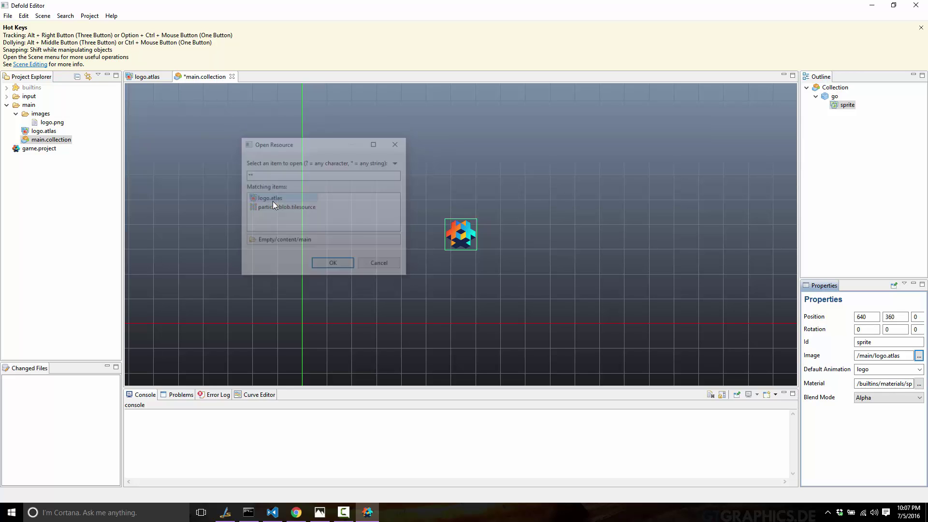
left_click(877, 368)
left_click(878, 370)
left_click(880, 380)
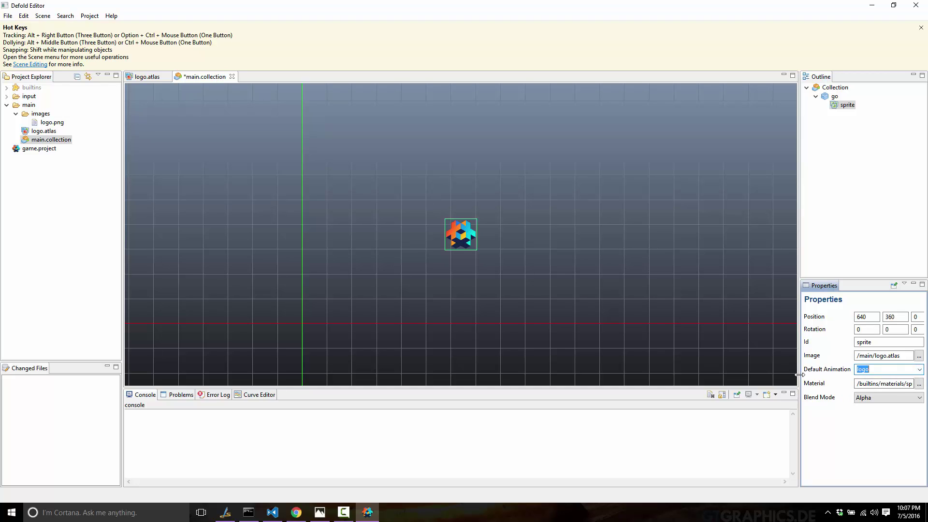
left_click_drag(858, 383, 924, 385)
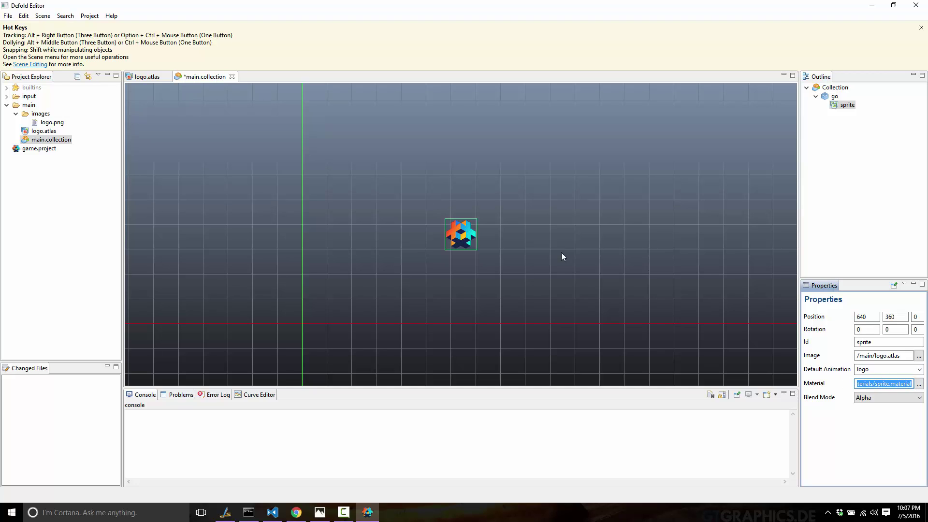
- Open builtins/materials/sprite.material, check its vertex_program, then open the sprite.vp shader
left_click(6, 87)
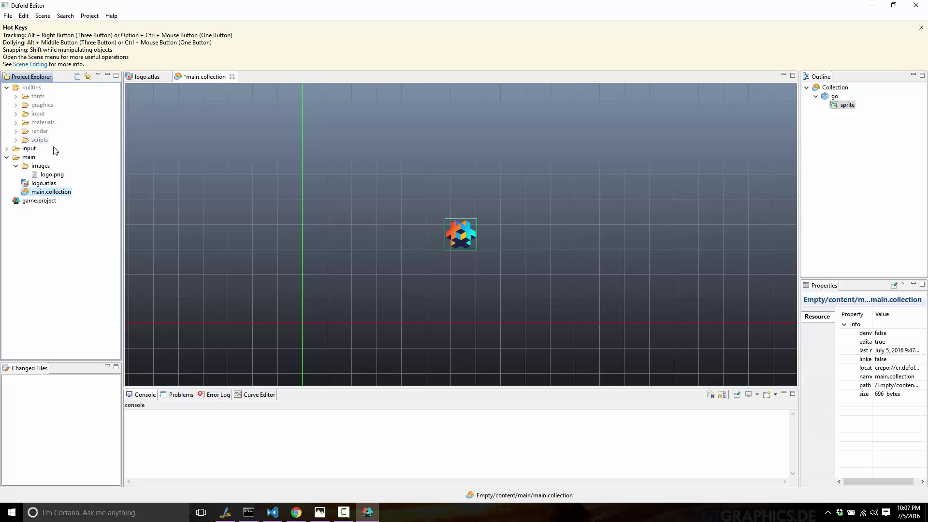
left_click(16, 122)
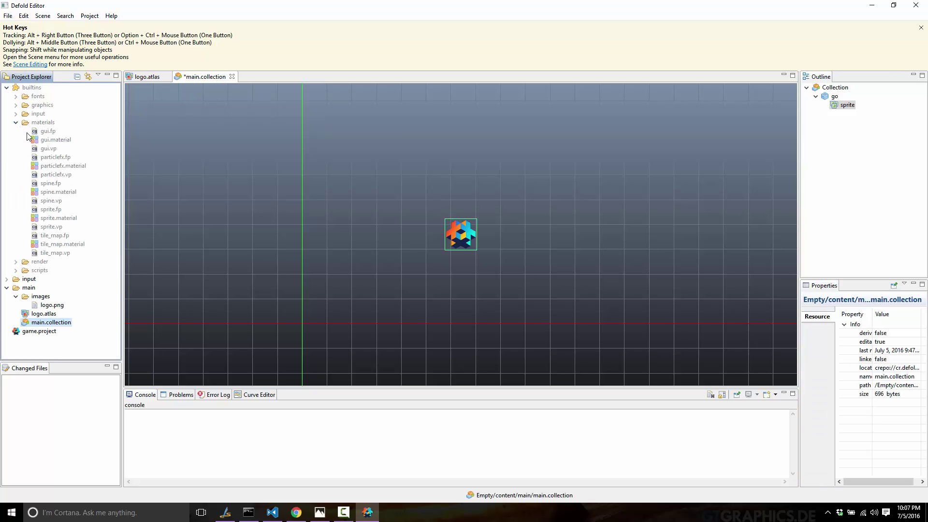
double_click(57, 218)
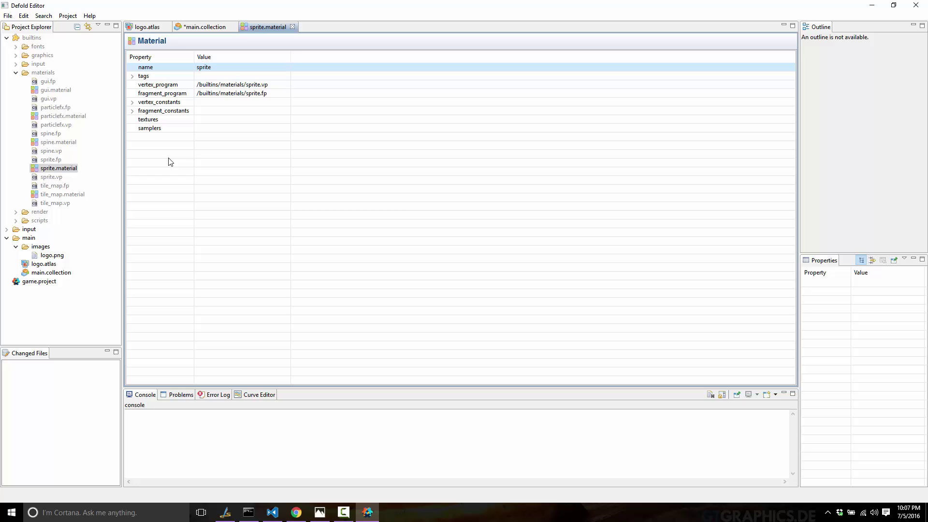
left_click(229, 85)
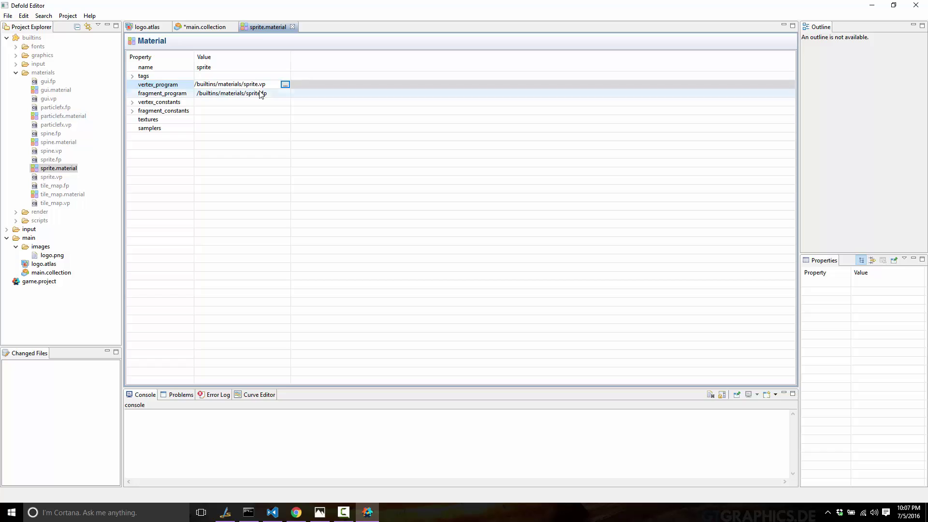
double_click(51, 177)
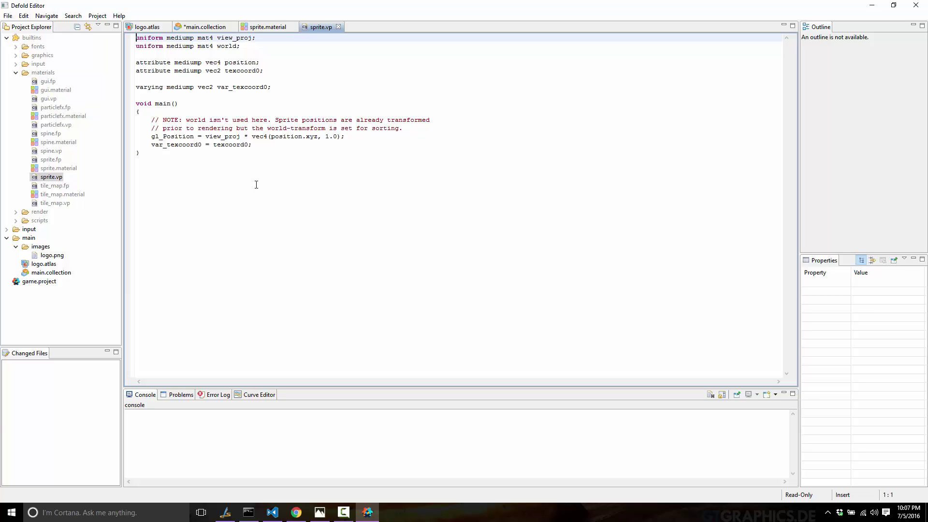
- Select all of sprite.vp's code, then open and highlight the tile_map.fp shader
left_click(256, 185)
key("ctrl+a")
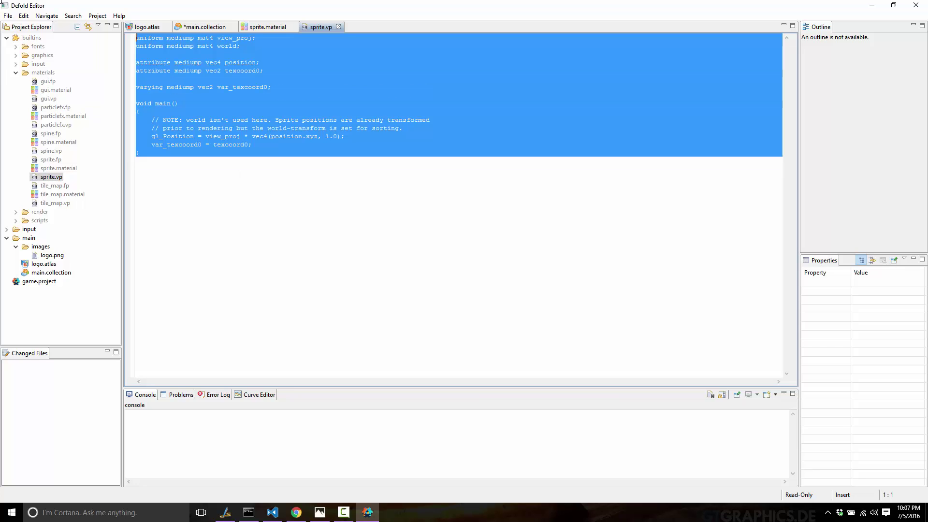
double_click(52, 186)
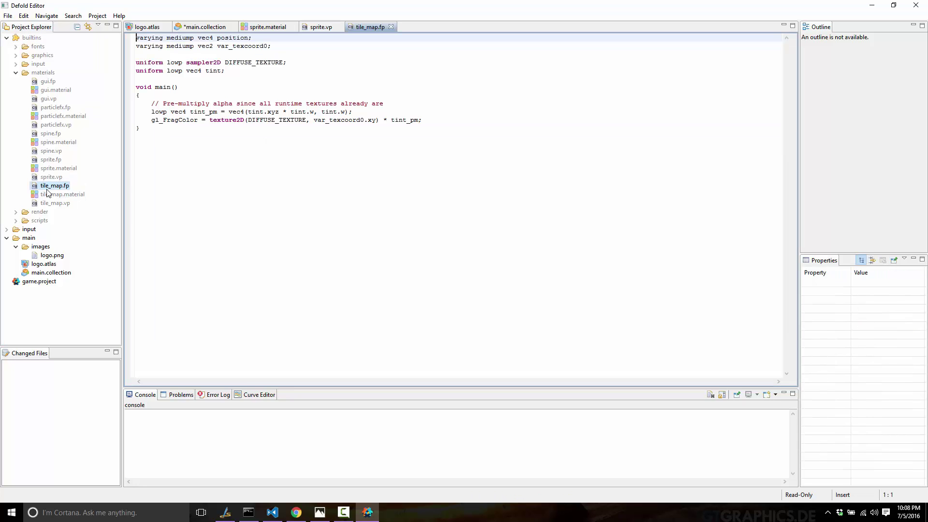
left_click_drag(393, 141, 126, 30)
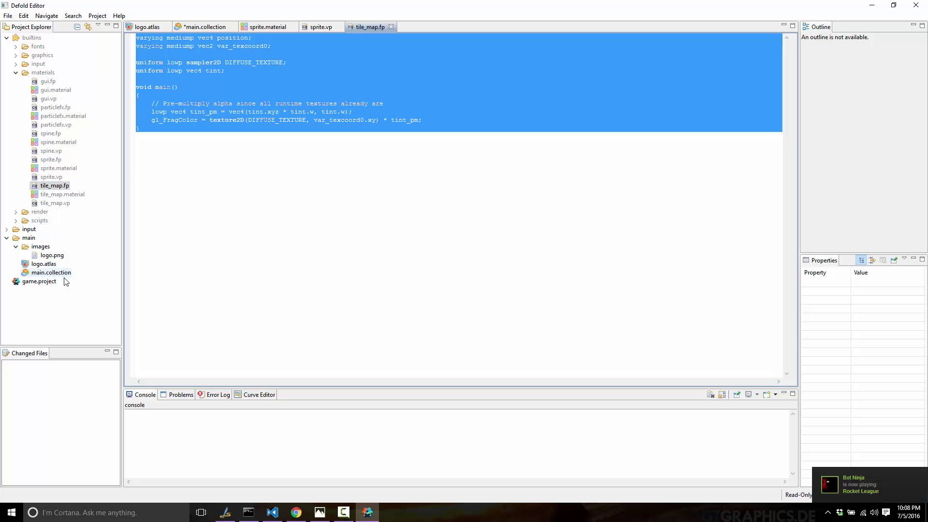
- Glance at the main folder's New menu, dismiss it, and reopen main.collection
right_click(27, 238)
mouse_move(52, 246)
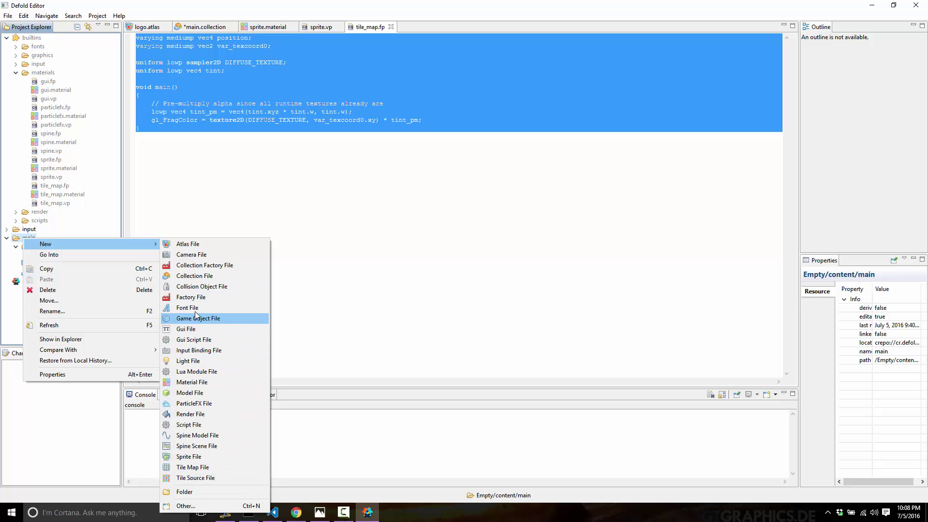
left_click(334, 289)
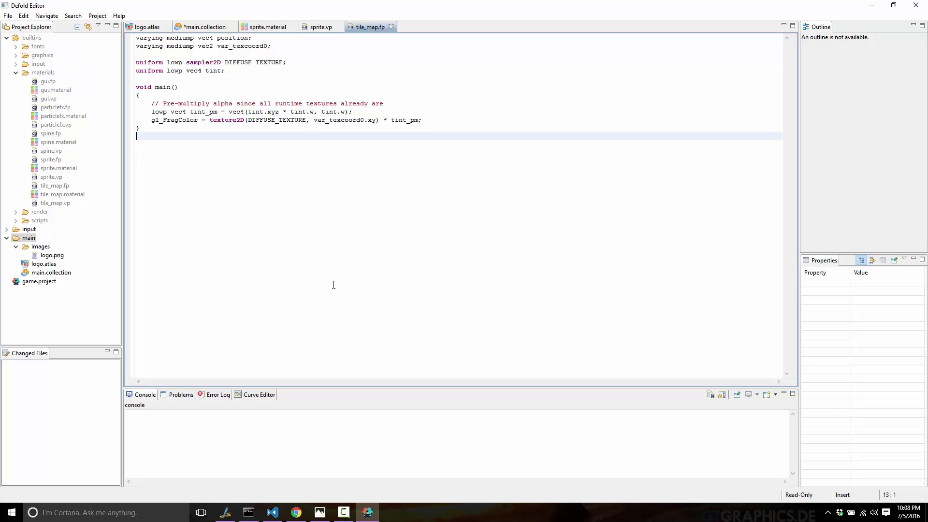
double_click(51, 273)
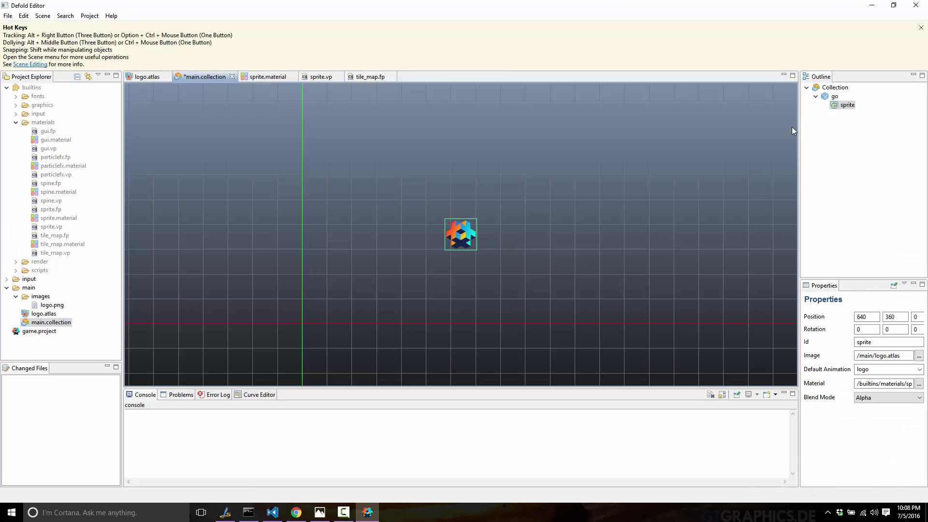
- Collapse builtins and images, select main.collection, and show go's transform at position 0,0,0, scale 1,1,1
left_click(832, 109)
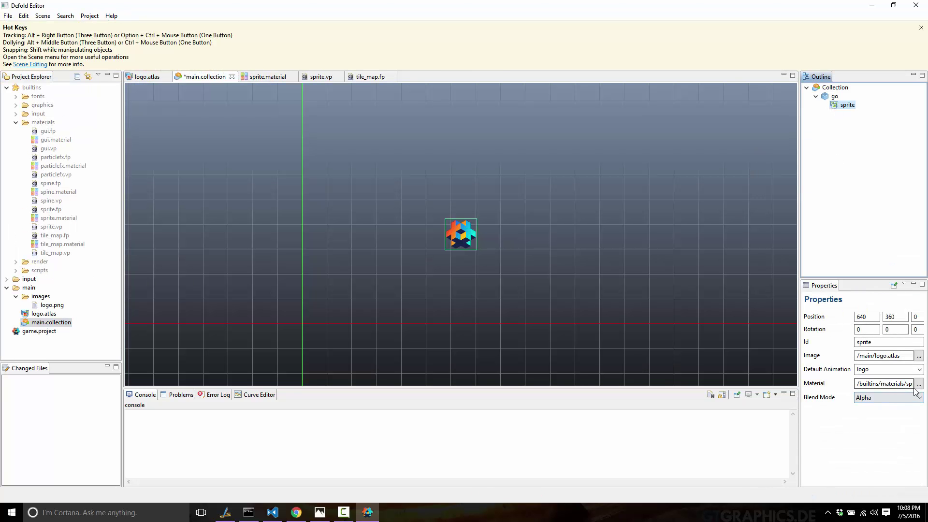
left_click(871, 383)
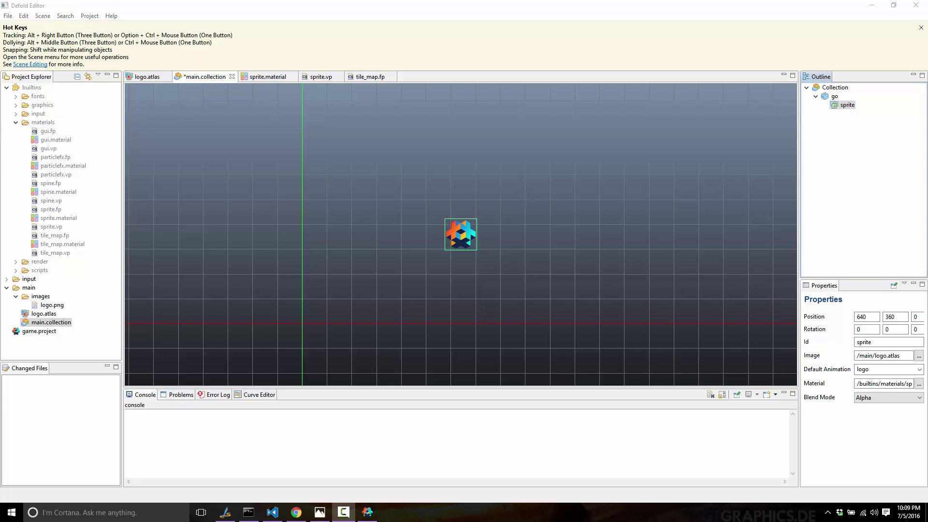
left_click(7, 87)
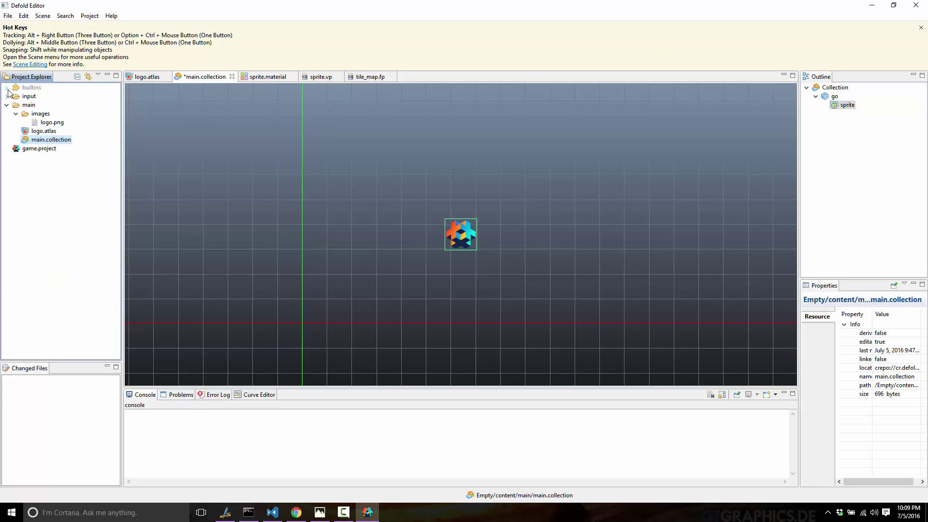
left_click(16, 114)
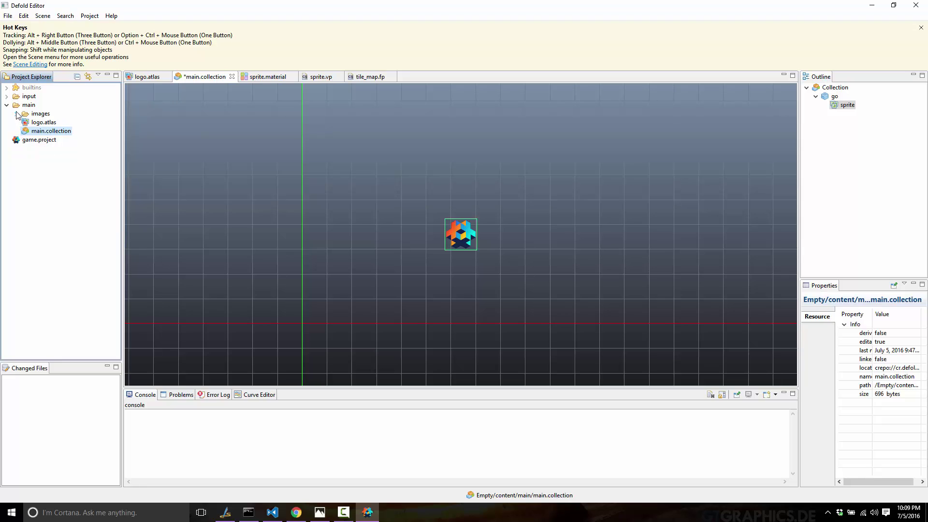
left_click(22, 108)
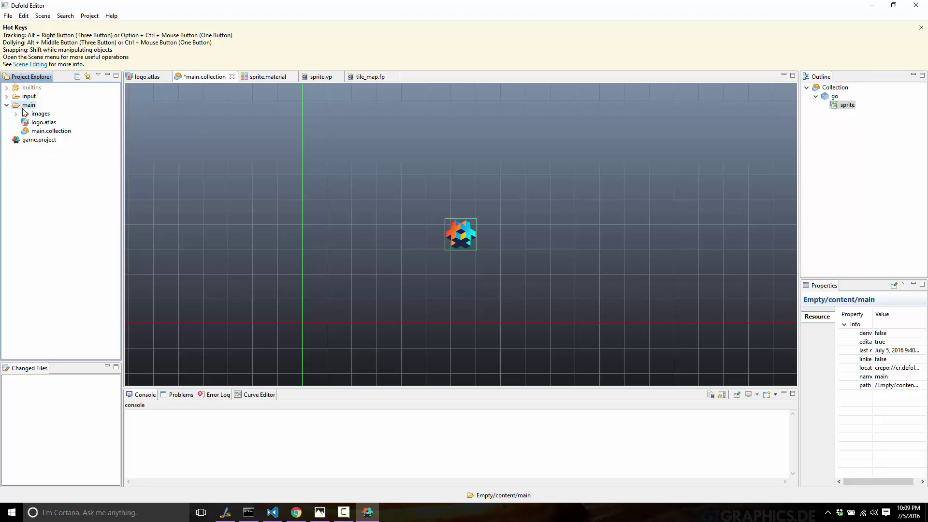
left_click(45, 132)
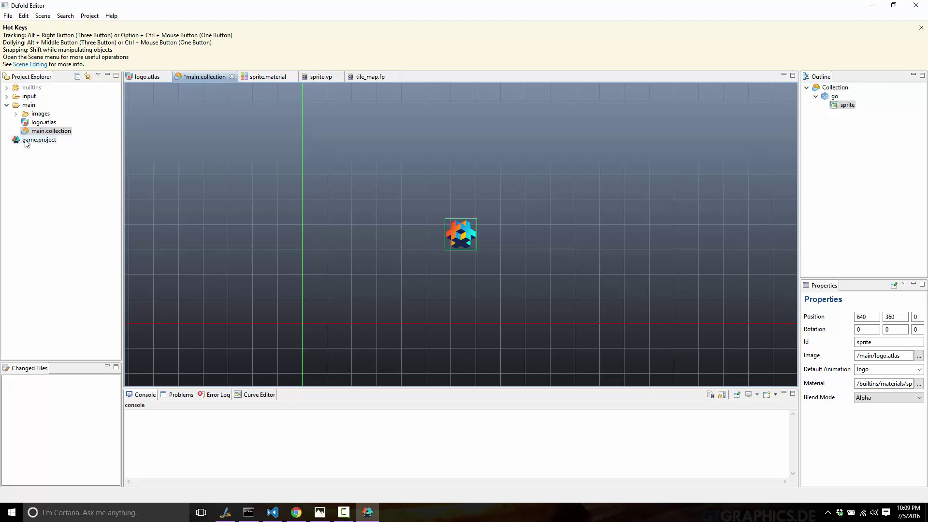
left_click(831, 97)
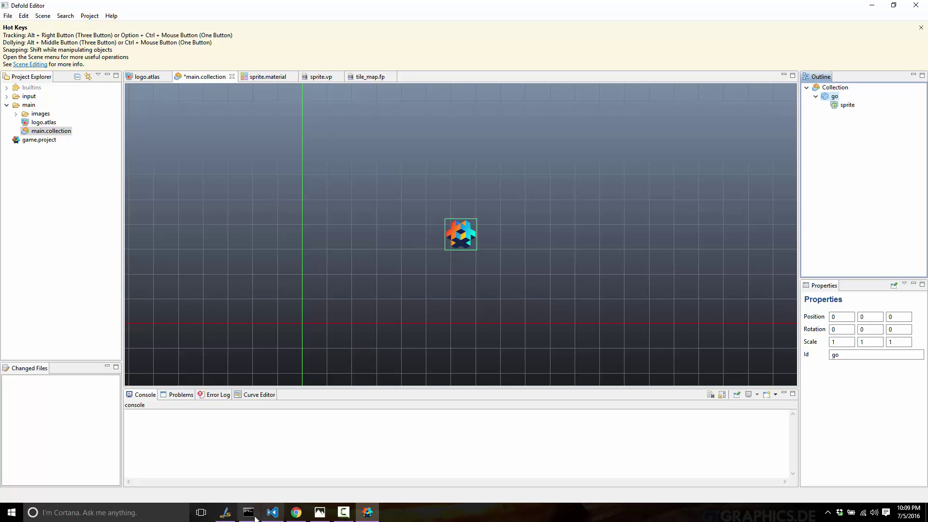
- In the VS Code game-loop sketch, add allocateStuff() on the empty first line
mouse_move(255, 519)
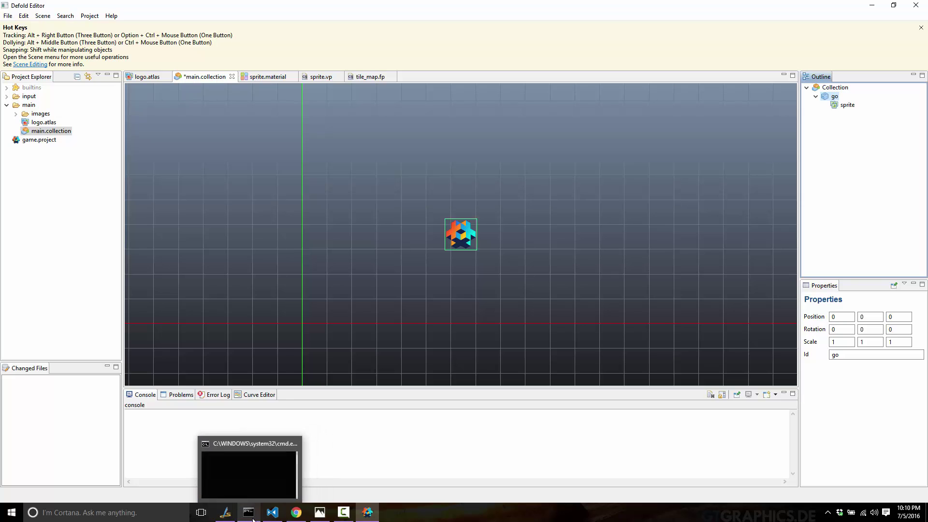
left_click(272, 513)
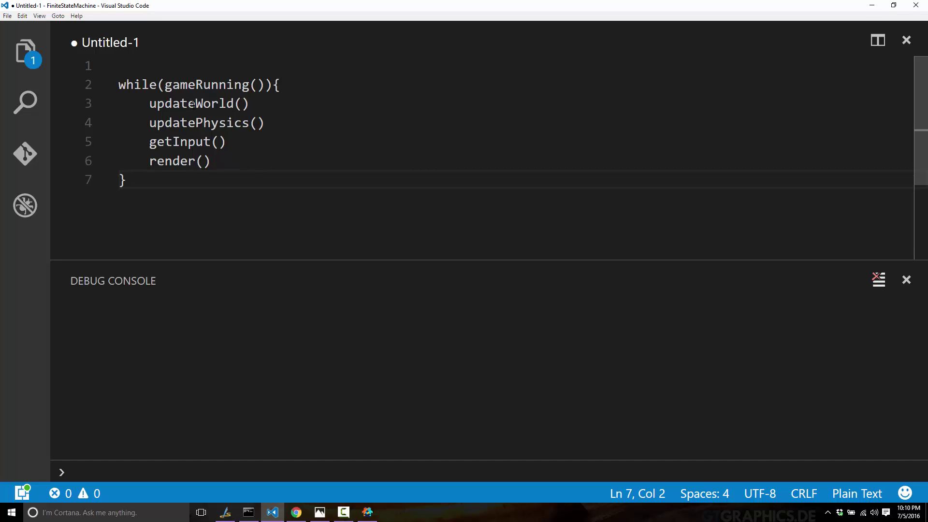
left_click(150, 65)
left_click(133, 180)
key("ctrl+Home")
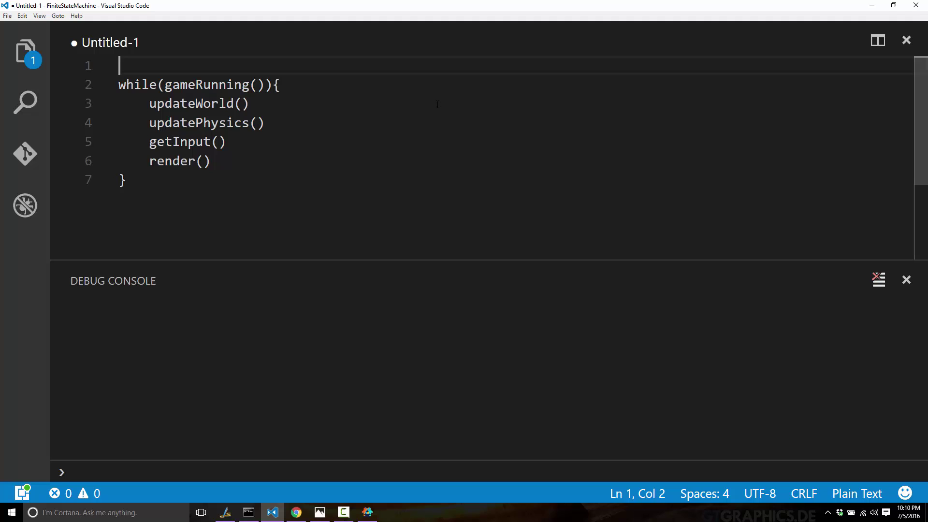
type("allocateStuff()")
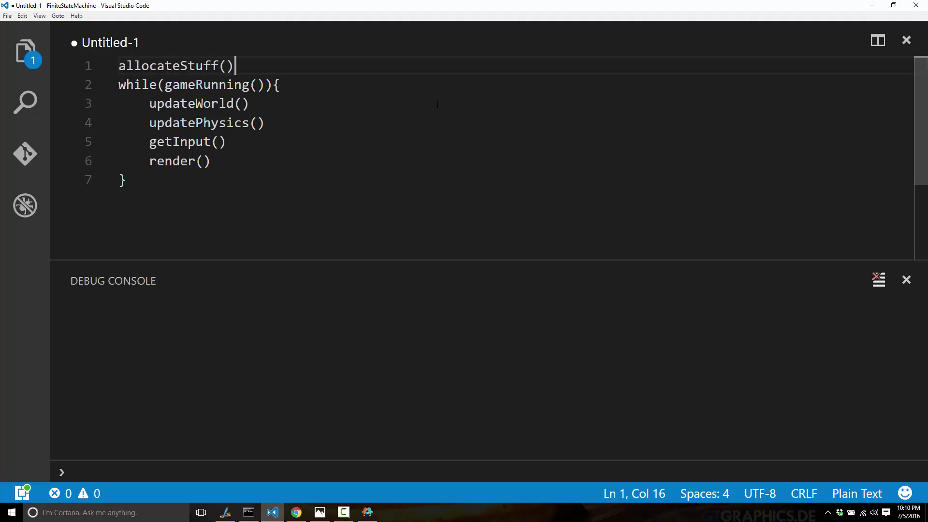
- Add freeStuff() on a new line after the loop's closing brace
key("Down")
key("Down")
key("Down")
key("Down")
key("Down")
key("Down")
key("Return")
type("freeStuff()")
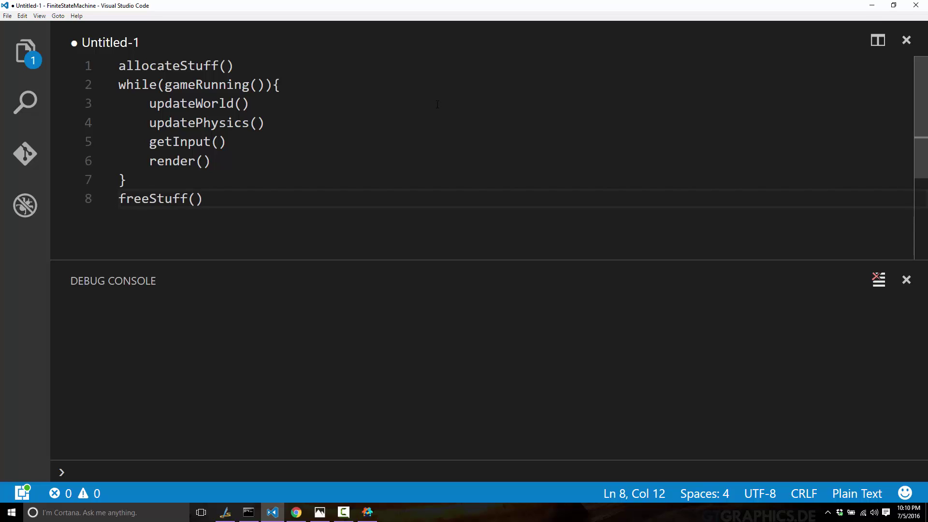
- Highlight the while loop and the word render, then return to Defold Editor
key("Up")
key("shift+Home")
key("shift+Up")
key("shift+Up")
key("shift+Up")
key("shift+Up")
key("shift+Up")
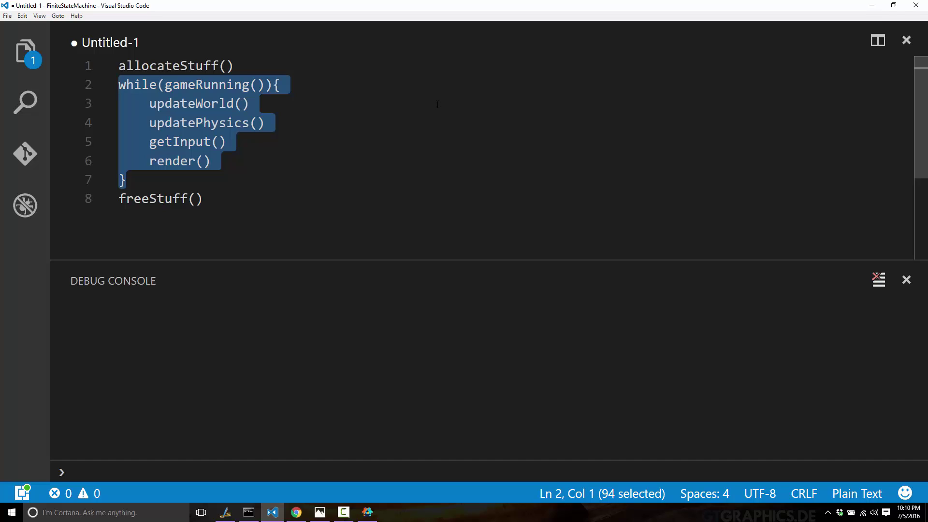
double_click(184, 161)
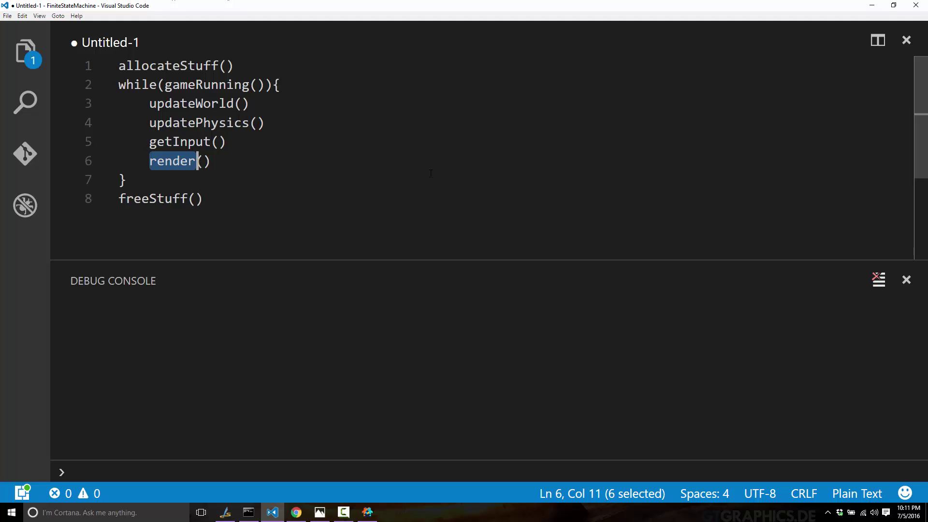
left_click(372, 511)
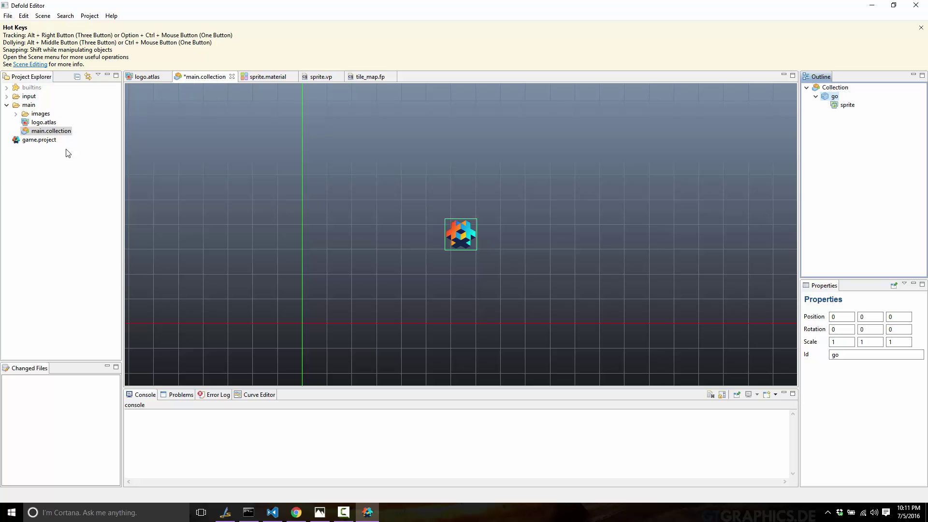
- Create a new script file main.script in /Empty/content/main and open it
left_click(31, 106)
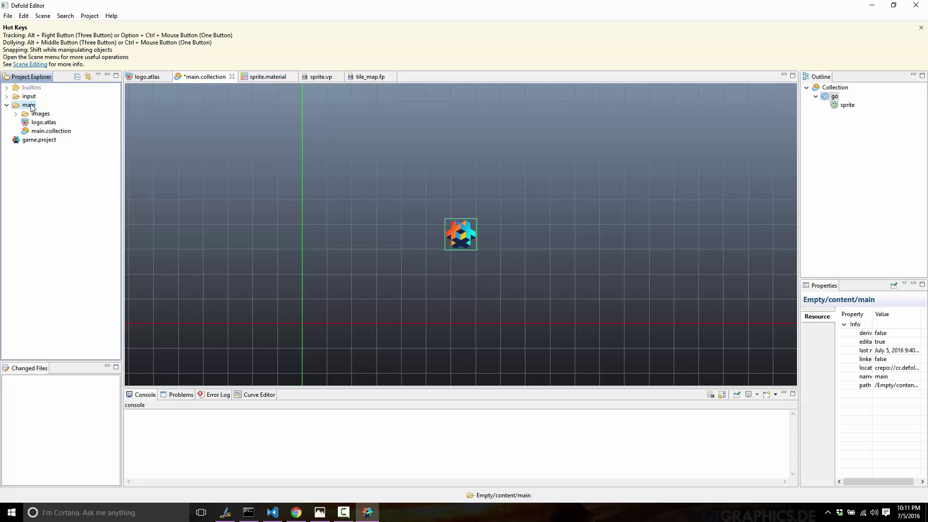
right_click(30, 106)
mouse_move(47, 112)
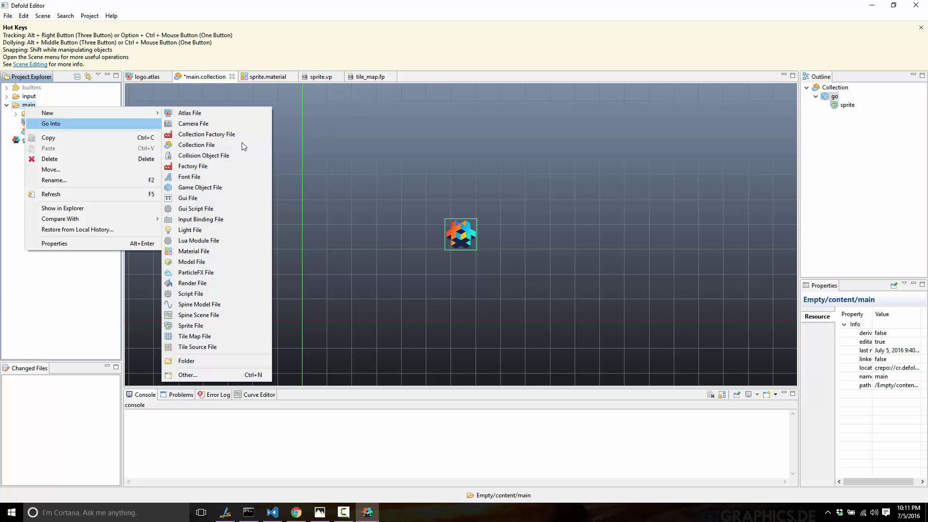
left_click(196, 294)
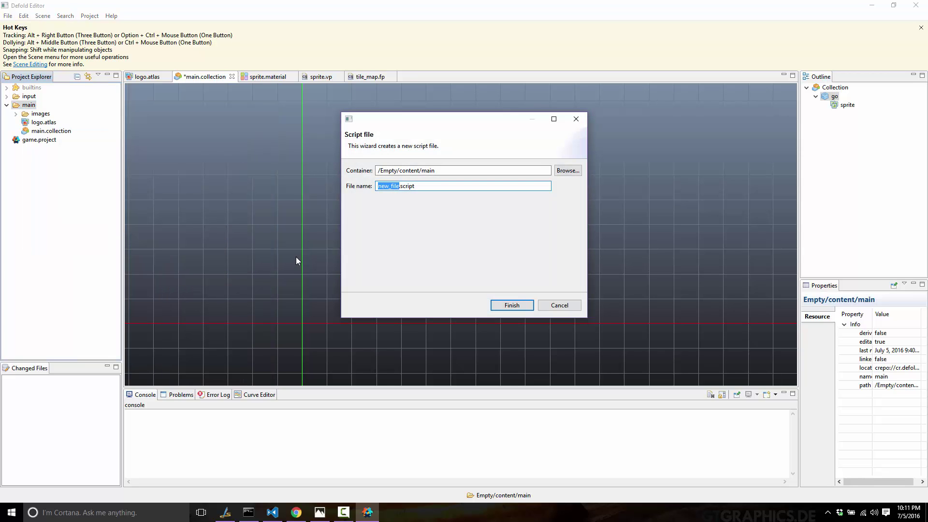
type("main")
double_click(405, 185)
double_click(384, 170)
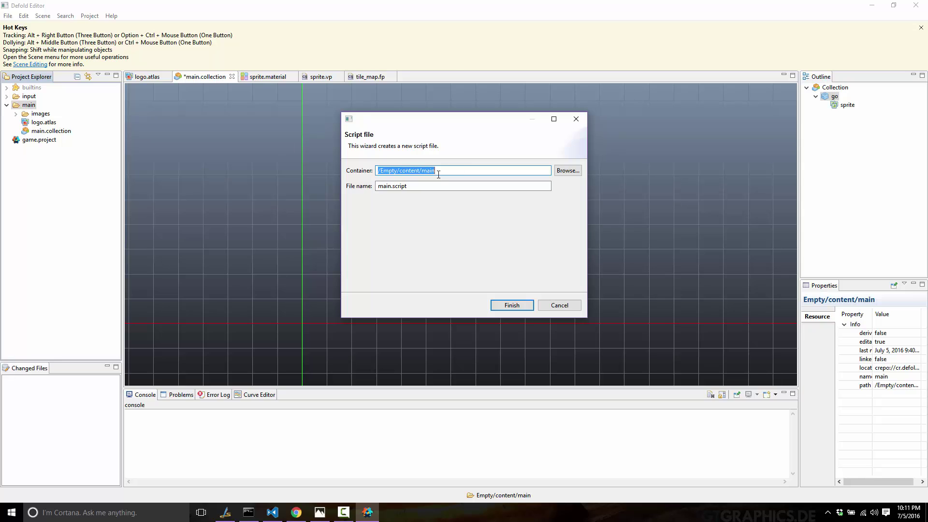
key("End")
key("Tab")
left_click(523, 306)
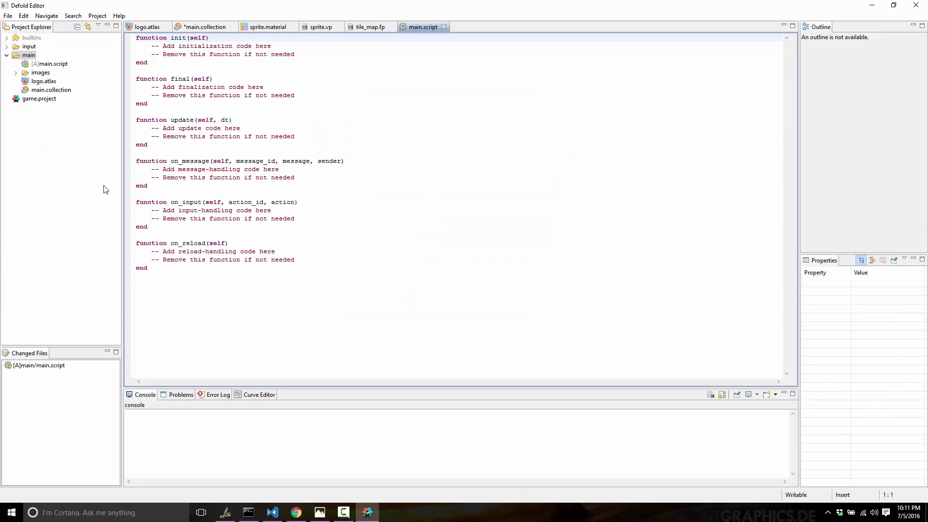
- Add print("Game Began") on a new line inside the init function
left_click(327, 55)
key("Return")
type("Print(\"")
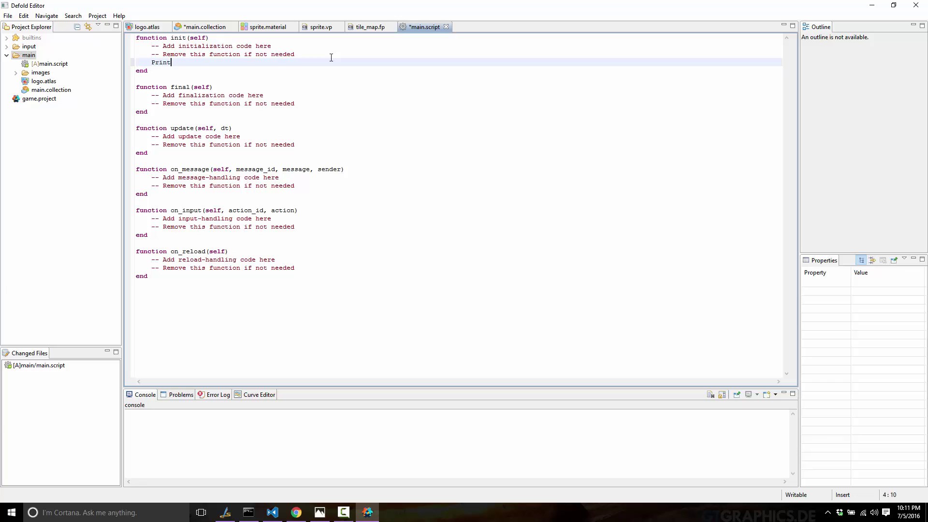
key("BackSpace")
key("BackSpace")
key("BackSpace")
key("BackSpace")
key("BackSpace")
key("BackSpace")
key("BackSpace")
type("print(\"Game Began\"")
- Highlight the whole init function and then the whole final function
left_click(369, 145)
left_click(158, 71)
left_click_drag(158, 71, 73, 22)
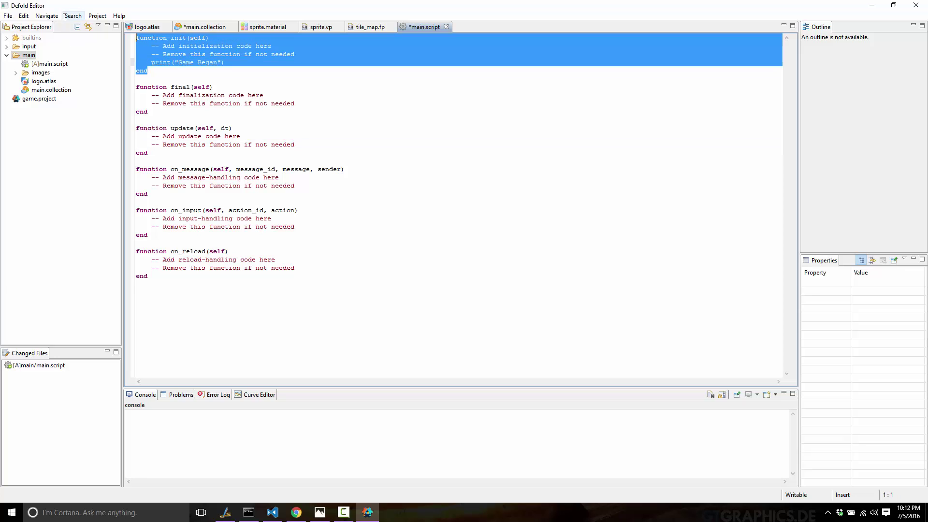
left_click_drag(148, 111, 134, 84)
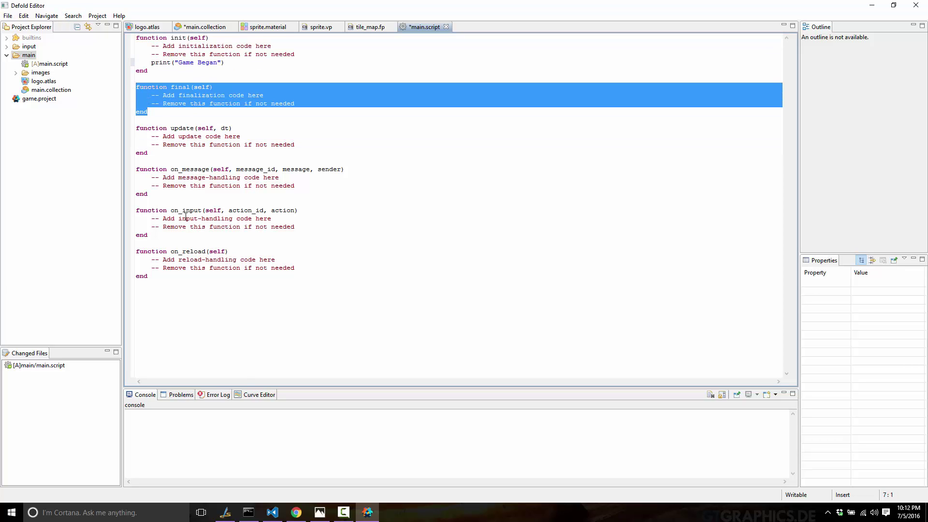
left_click(272, 513)
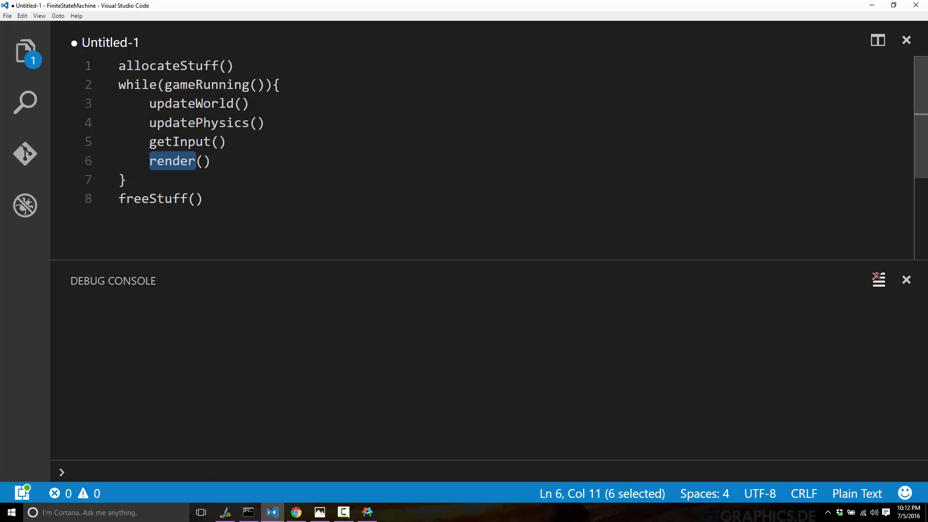
left_click(196, 103)
left_click(188, 142)
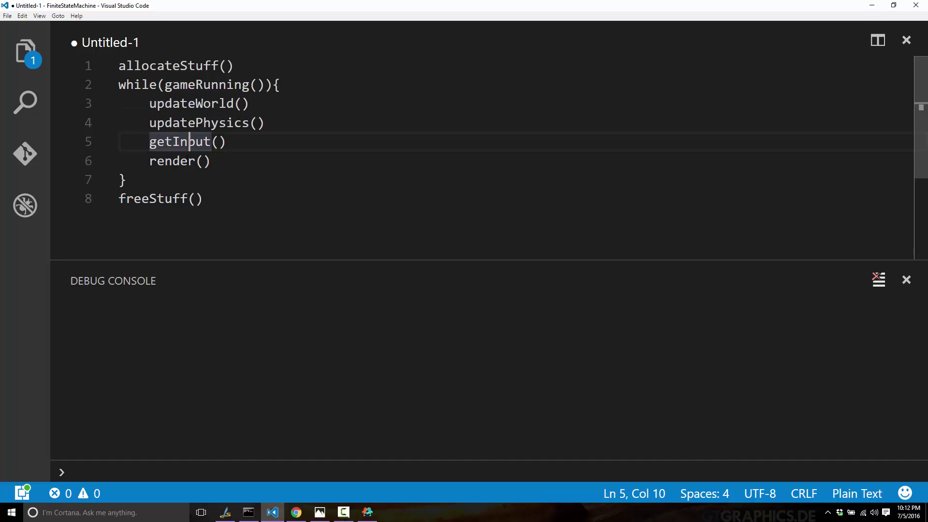
left_click(189, 161)
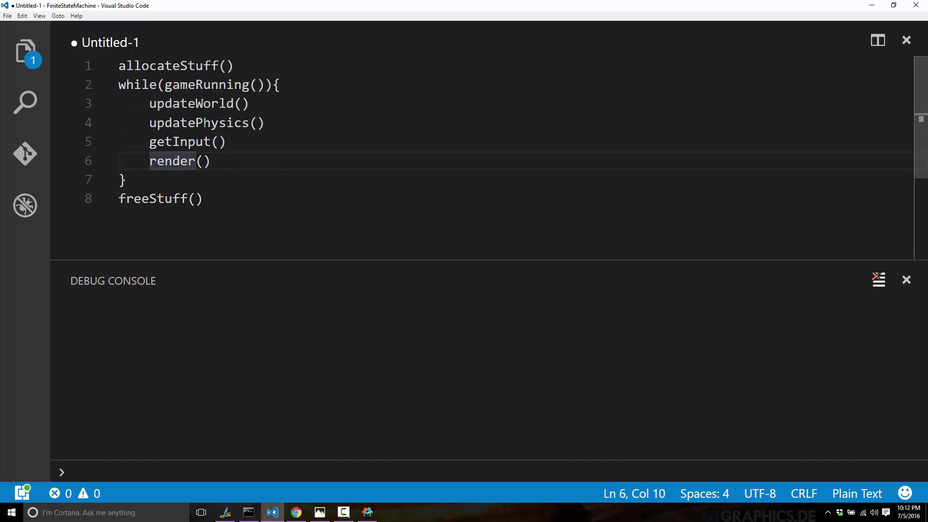
double_click(225, 103)
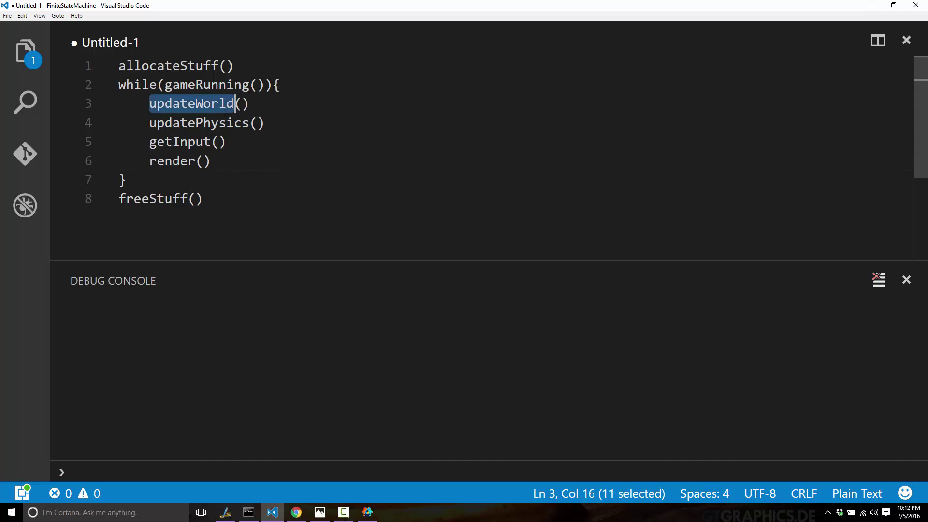
double_click(222, 123)
double_click(207, 142)
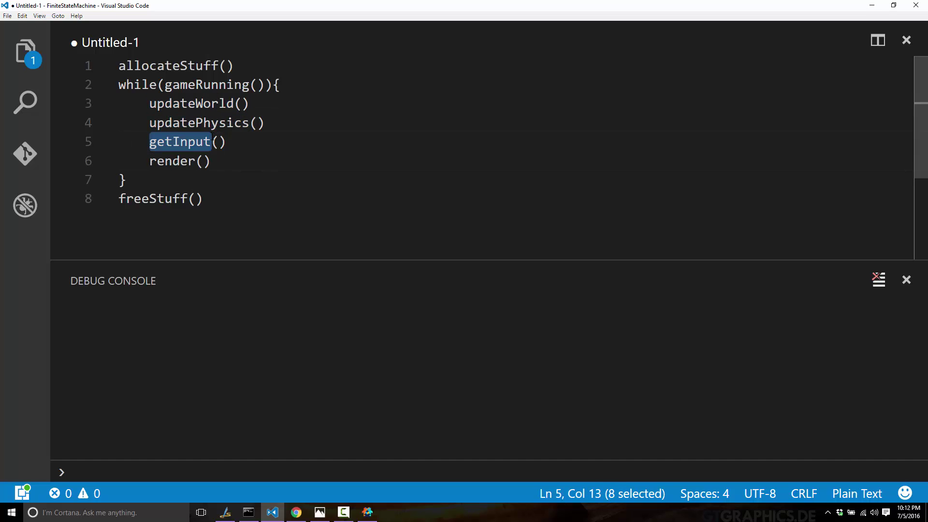
key("alt+Tab")
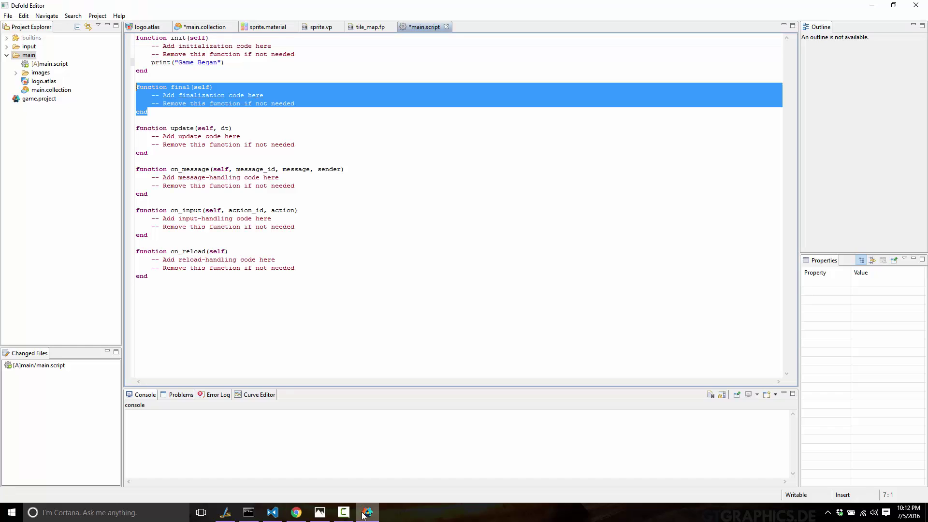
- Highlight init, final, update, on_message and on_input in turn, plus update's dt parameter
left_click(217, 95)
left_click(174, 72)
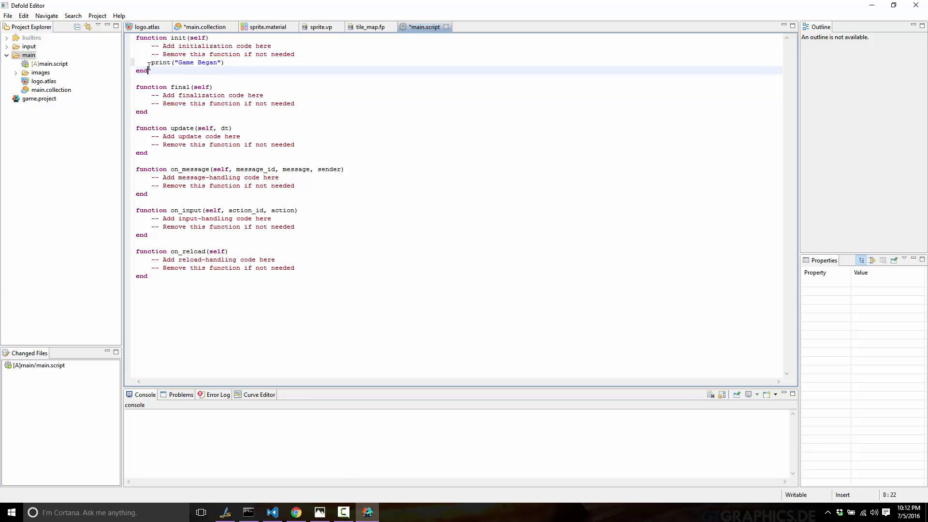
left_click_drag(174, 72, 131, 37)
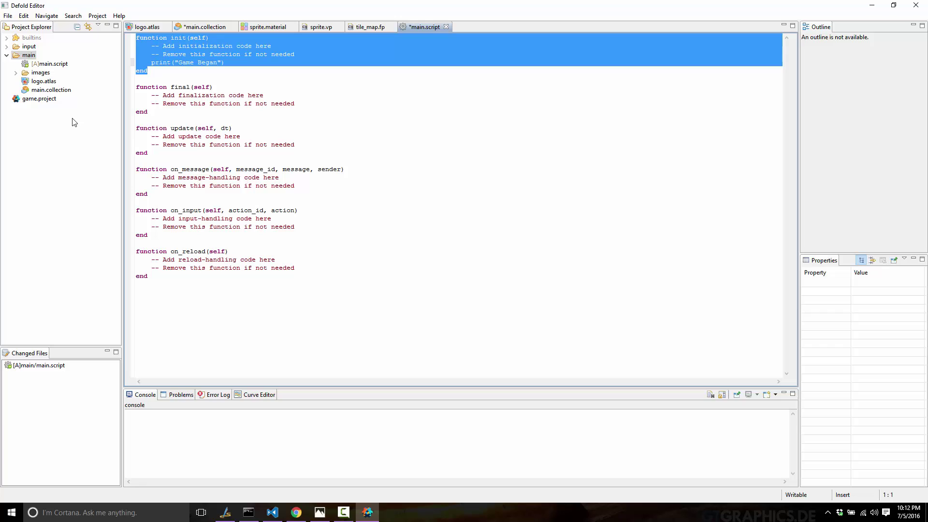
left_click(197, 119)
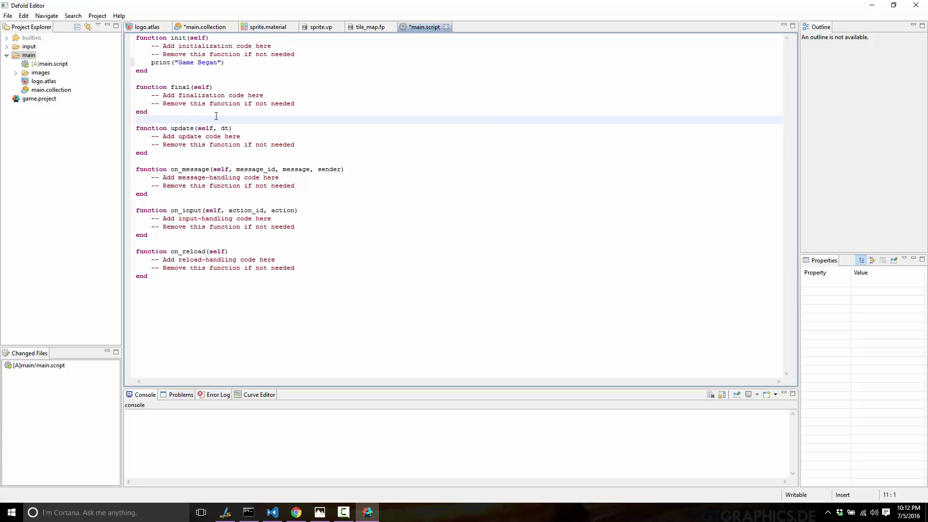
left_click_drag(148, 111, 120, 87)
left_click(328, 174)
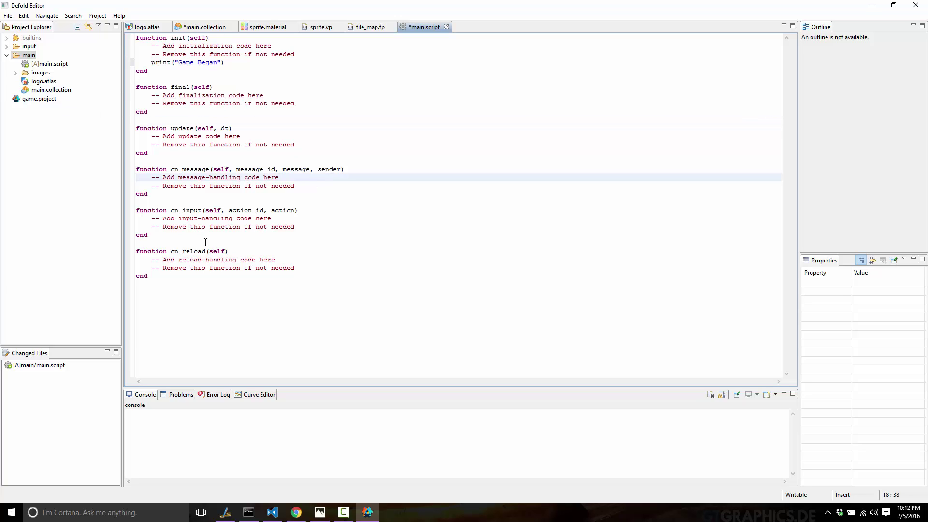
left_click_drag(198, 236, 44, 131)
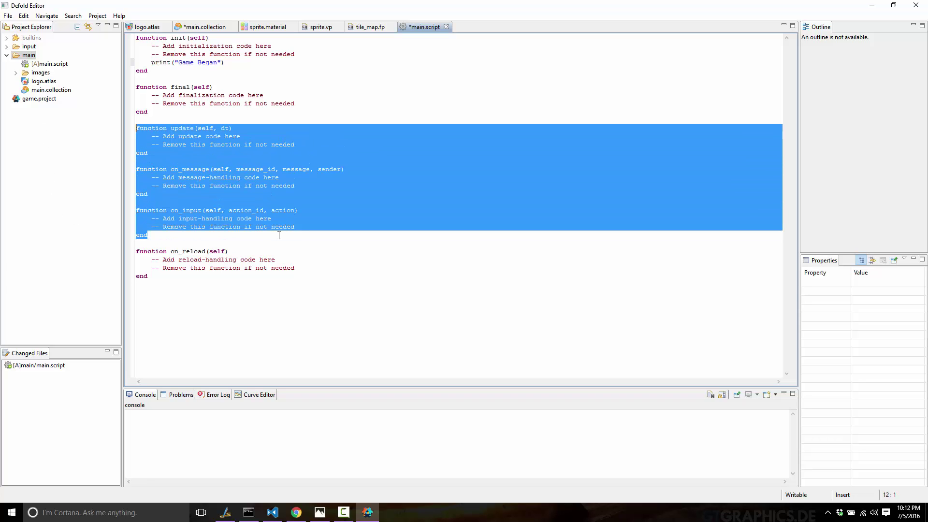
double_click(188, 129)
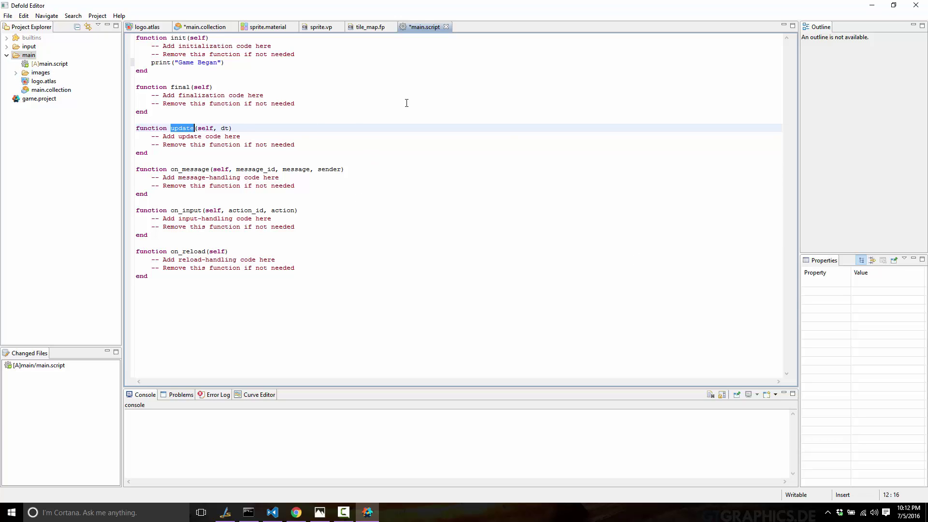
double_click(226, 128)
double_click(196, 169)
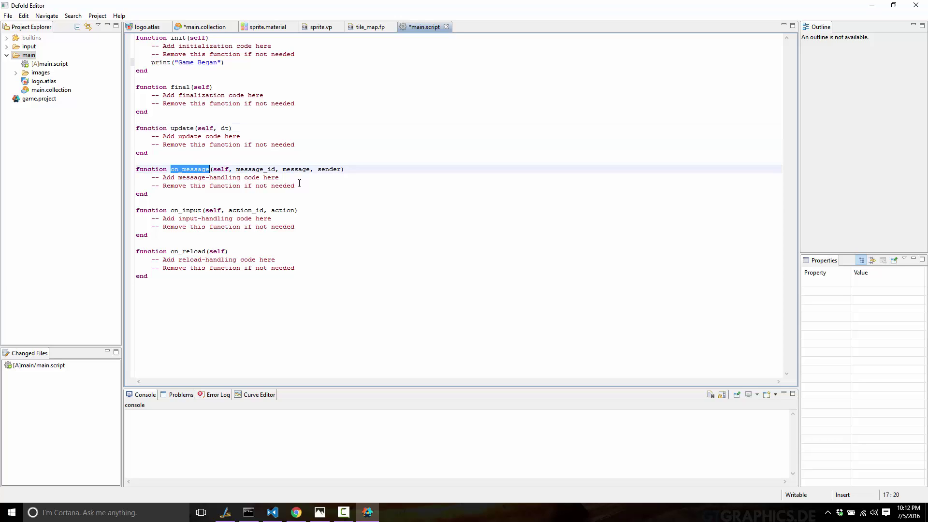
double_click(185, 210)
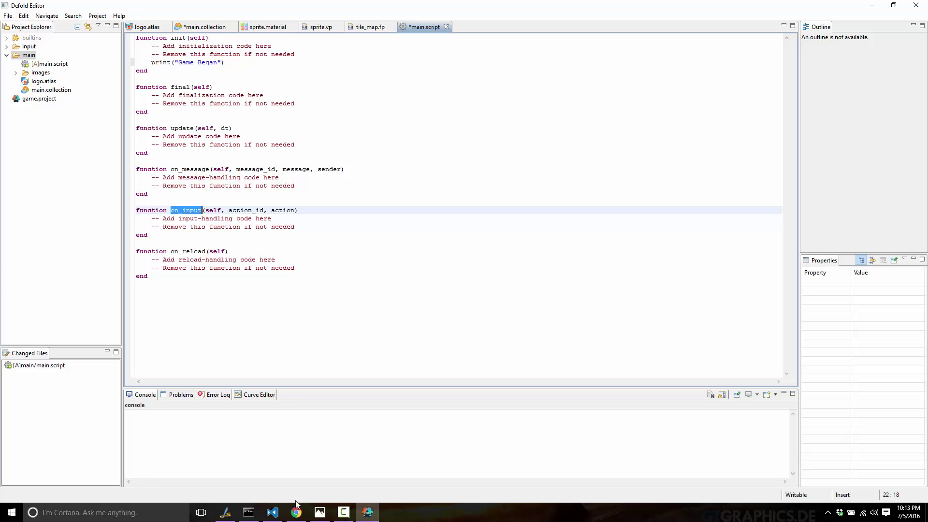
- Compare with the game-loop pseudocode in VS Code, then highlight the body of on_input
left_click(273, 513)
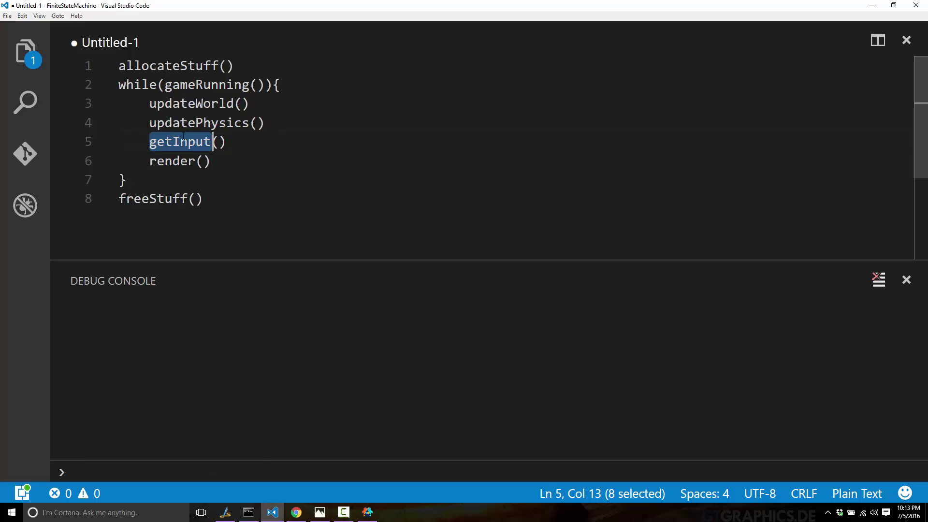
left_click(368, 512)
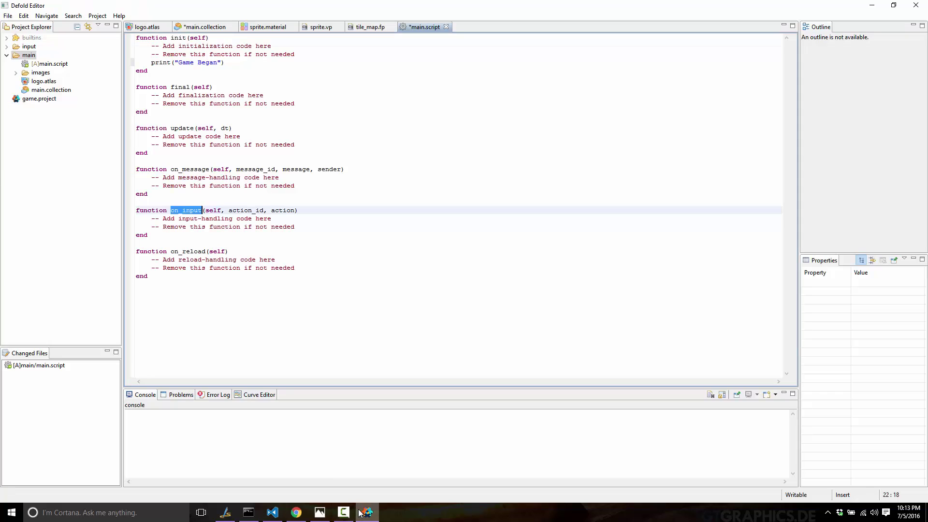
left_click(195, 212)
left_click_drag(321, 234, 164, 218)
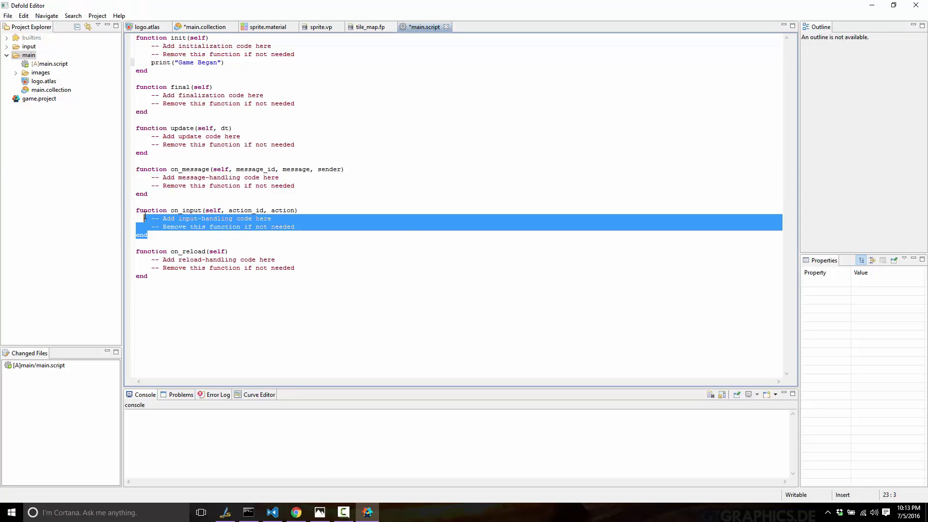
left_click(164, 219)
left_click(282, 177)
- Highlight the Game Began print, save main.script, and open and save main.collection
left_click(257, 62)
left_click_drag(257, 63, 142, 61)
double_click(175, 38)
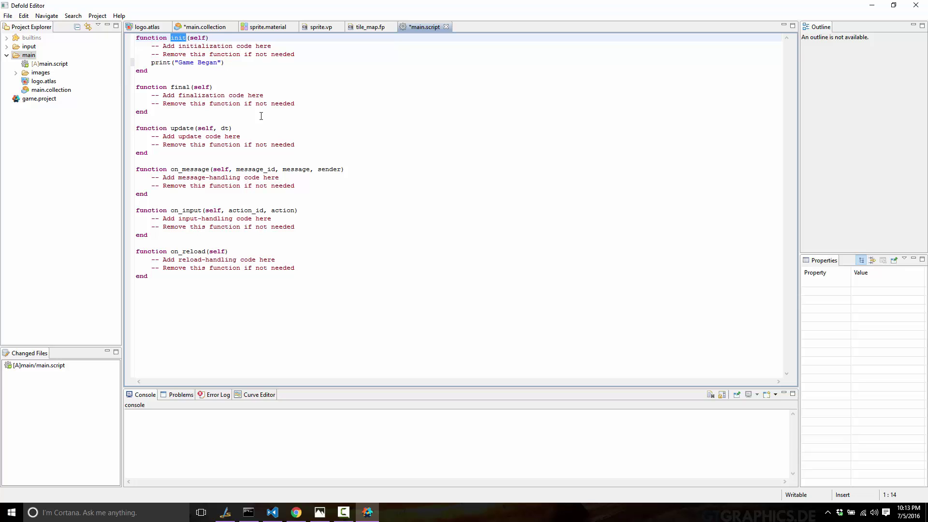
key("ctrl+s")
left_click(207, 27)
key("ctrl+s")
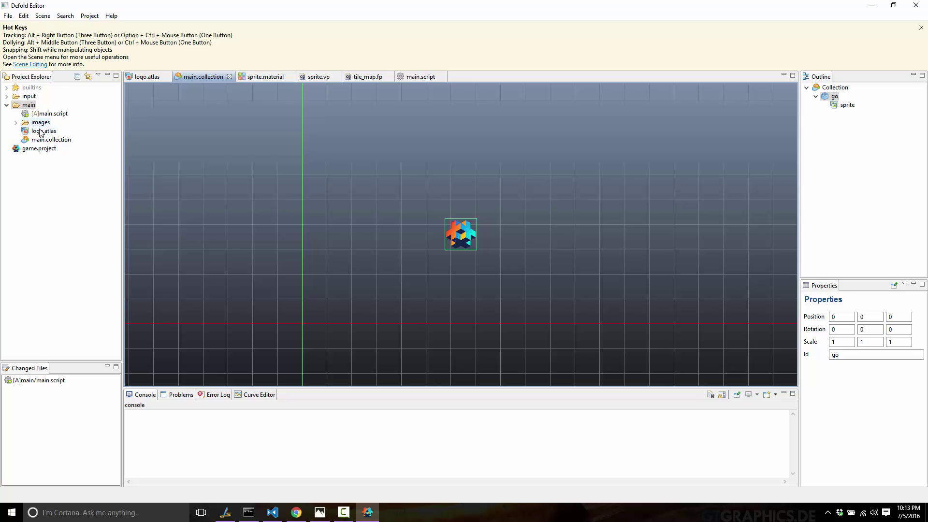
- Select main.script and main.collection in the project files, then the sprite and go
left_click(43, 115)
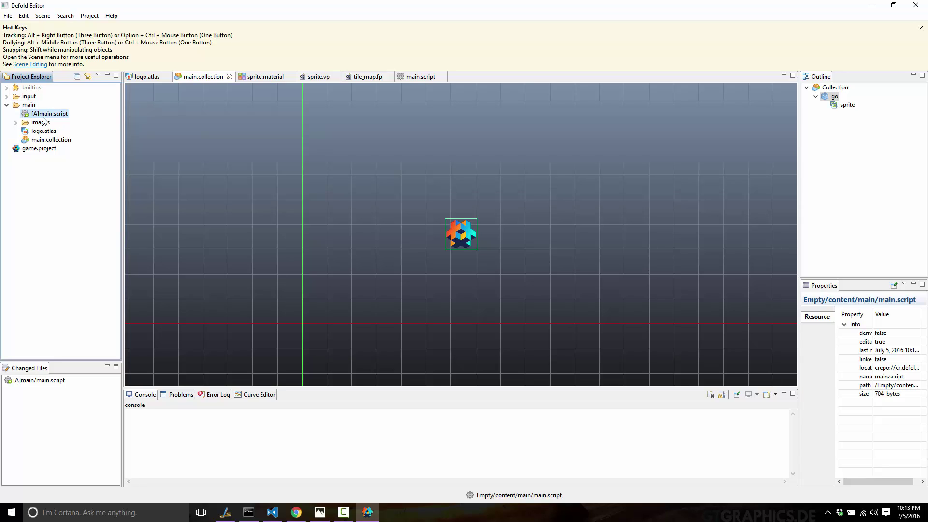
left_click(39, 143)
left_click(847, 105)
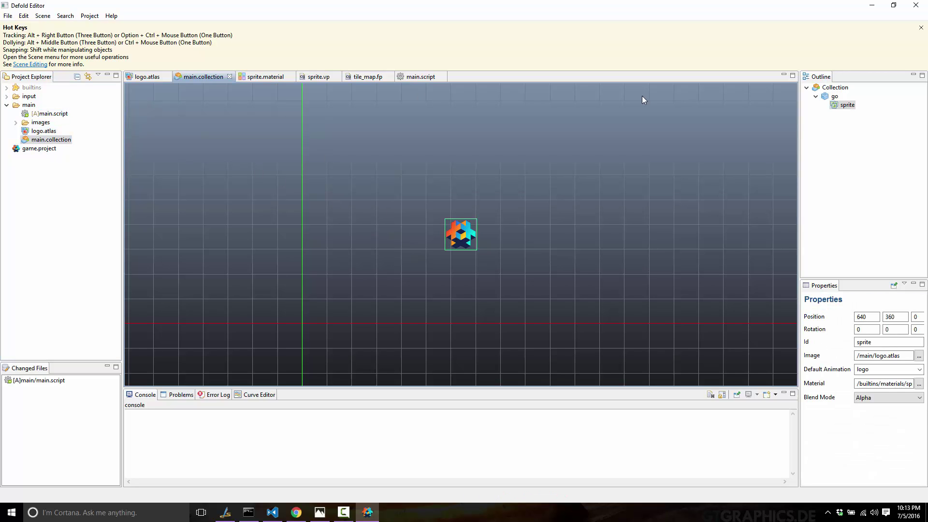
left_click(833, 97)
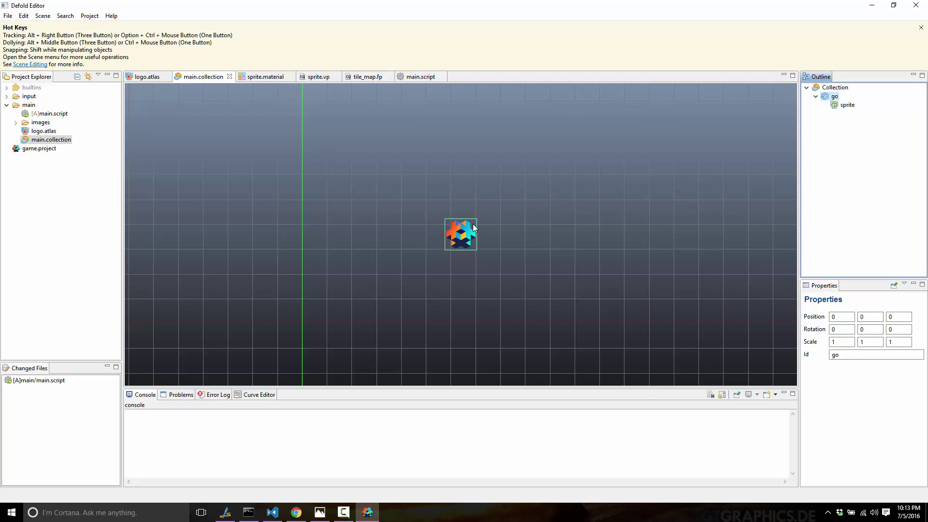
left_click(844, 105)
left_click(833, 97)
- Add main.script to the go game object as a component from file
right_click(831, 98)
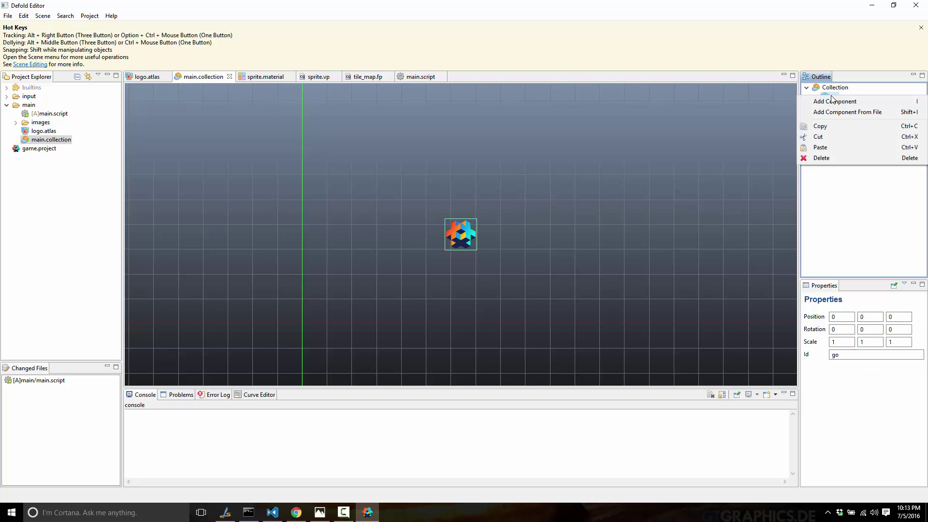
left_click(851, 113)
left_click(270, 198)
left_click(333, 264)
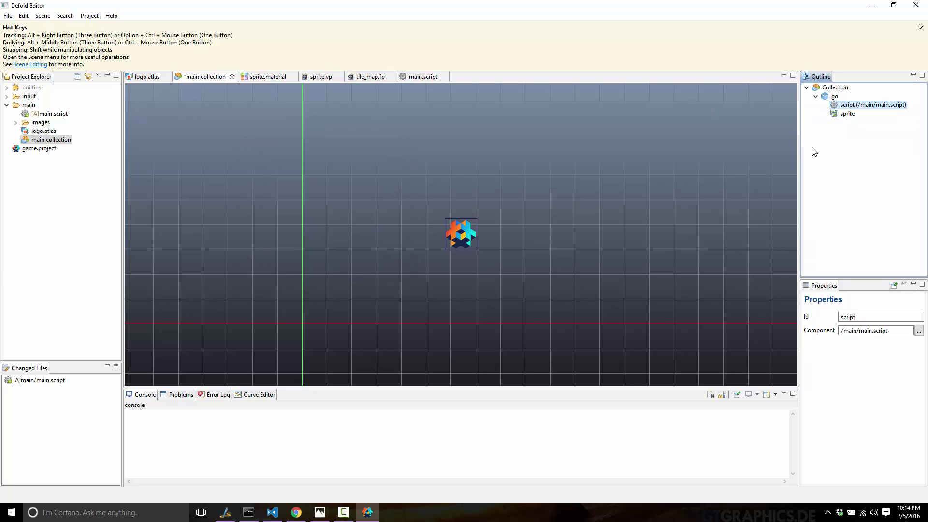
- Review go and the collection root, glance at main.script's Game Began line, then return to main.collection
left_click(840, 97)
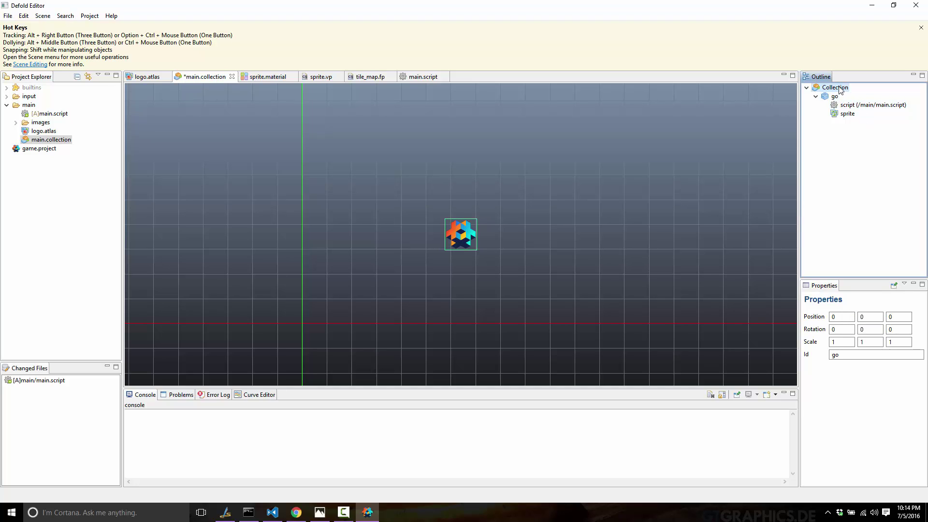
left_click(841, 90)
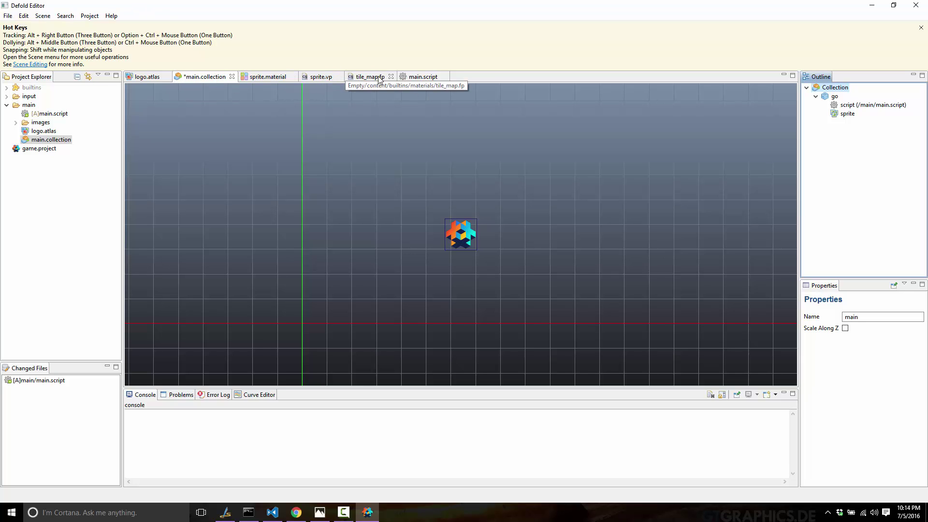
left_click(421, 76)
left_click(197, 63)
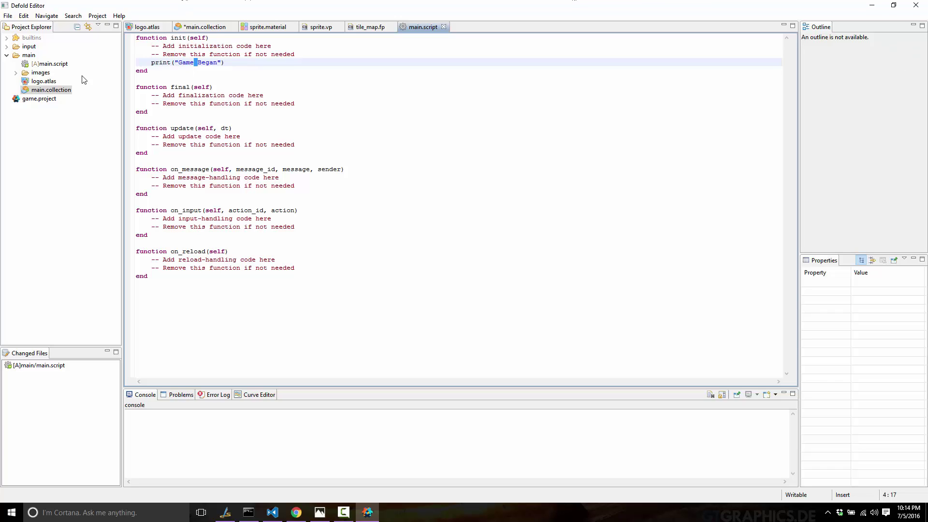
left_click(32, 91)
left_click(191, 27)
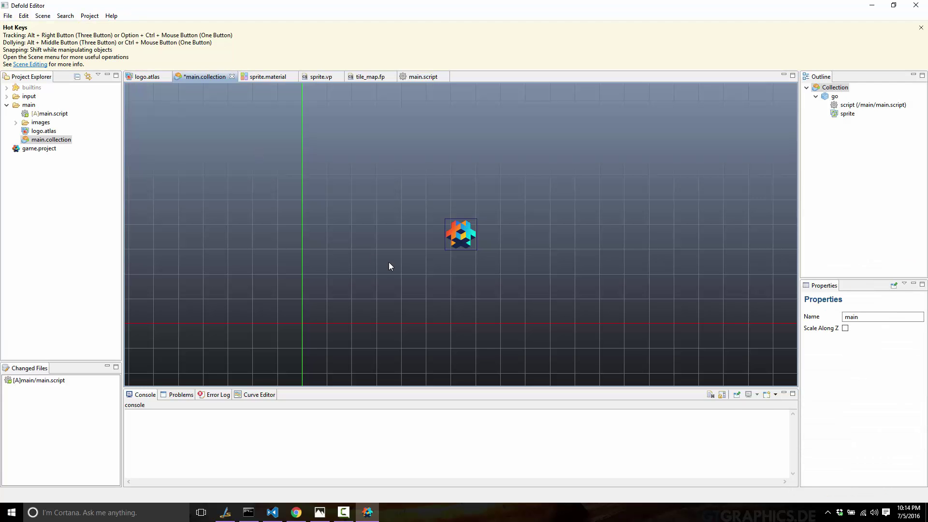
- Save main.collection, build and launch, mark Game Began in the console, then return to main.script
key("ctrl+s")
left_click(89, 17)
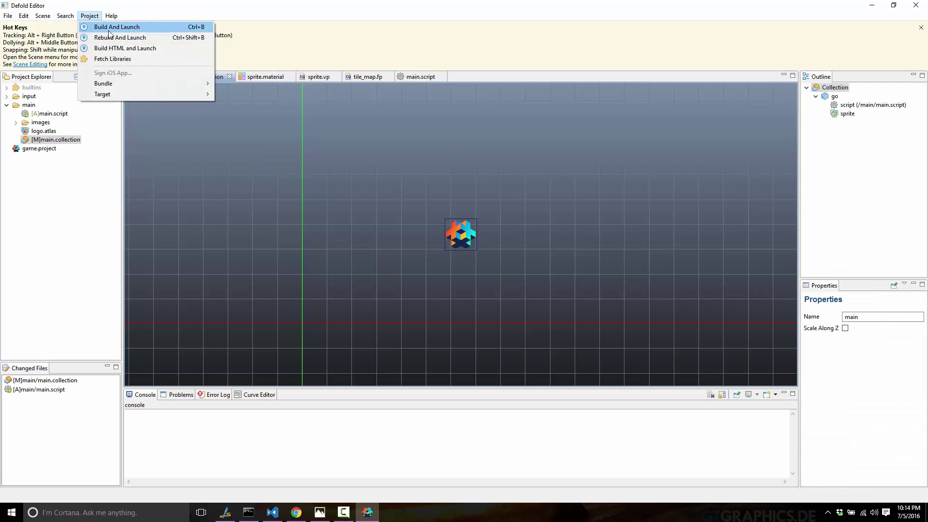
left_click(104, 27)
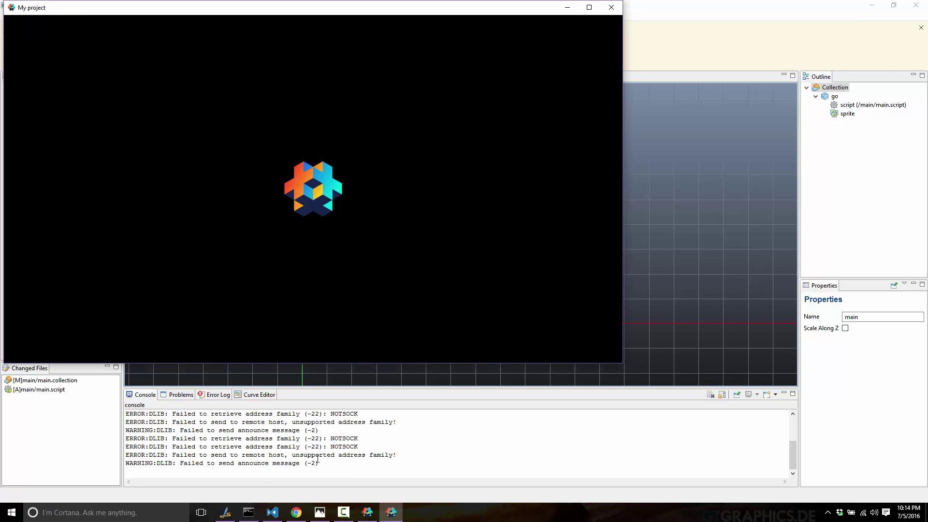
left_click(357, 459)
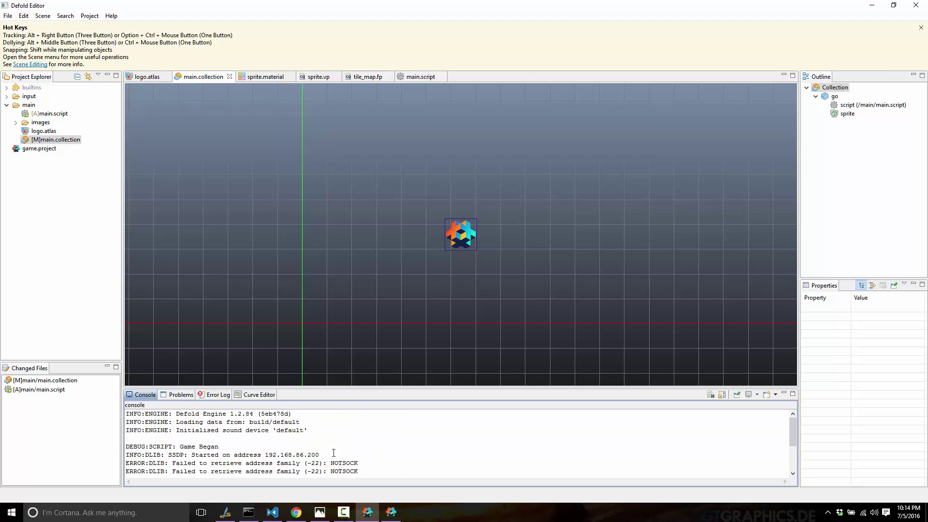
left_click_drag(218, 446, 124, 446)
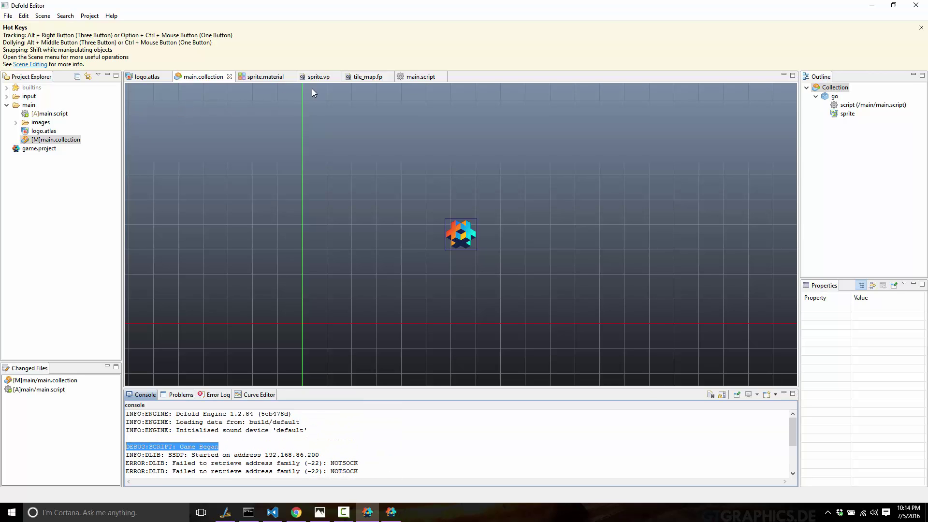
left_click(420, 76)
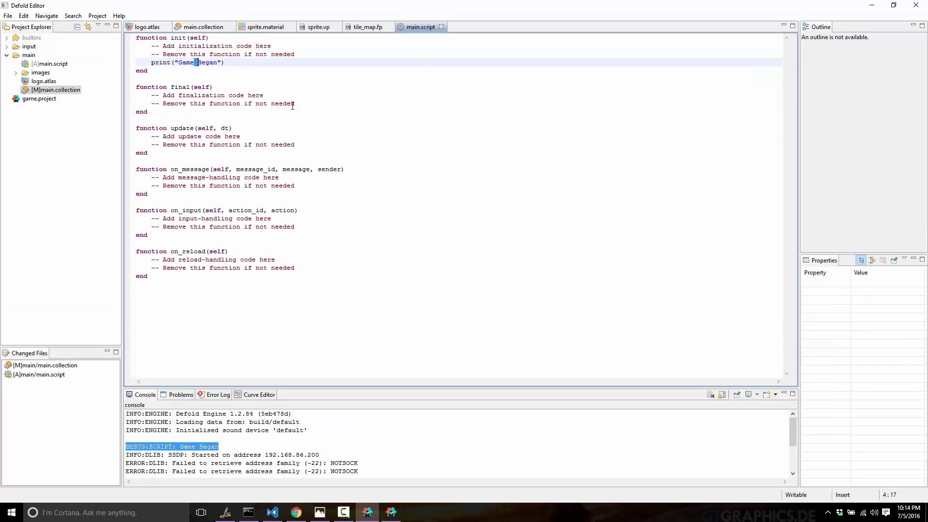
- Add print("Game Ended") on a new line inside the final function
double_click(211, 63)
left_click(308, 105)
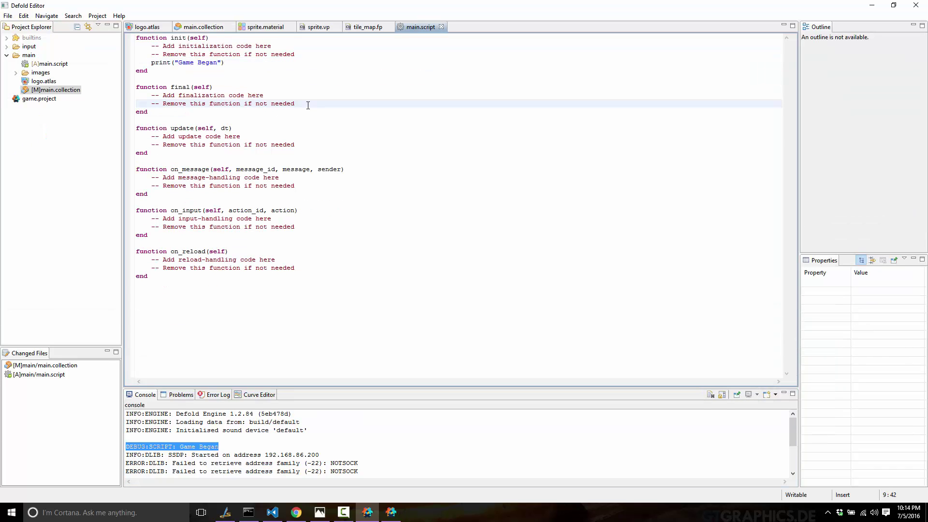
key("Return")
type("print(\"Game Ede")
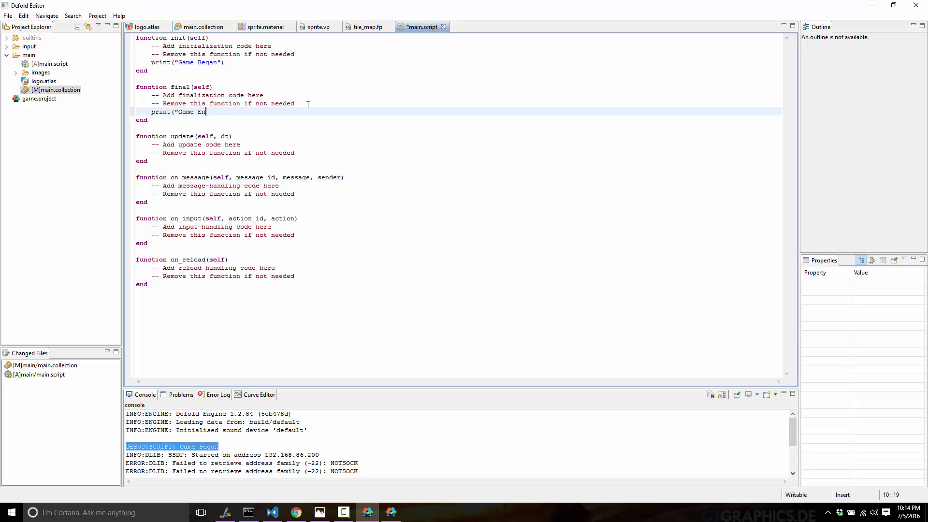
type("ded")
key("BackSpace")
key("BackSpace")
key("BackSpace")
key("BackSpace")
type("nded\"")
- Add print("Update") inside update, save main.script, and build and launch with Ctrl+B
key("Down")
key("Down")
key("Down")
key("Down")
key("Down")
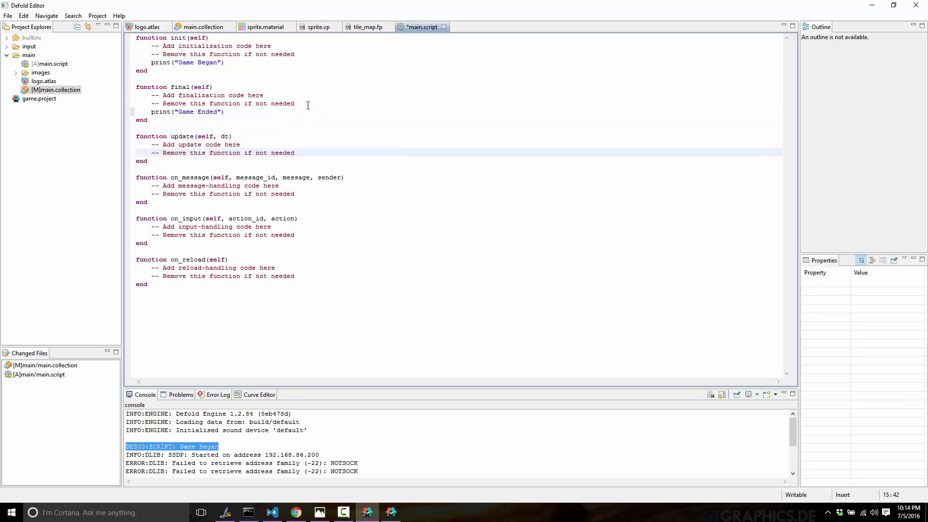
key("Return")
type("print(\"Update")
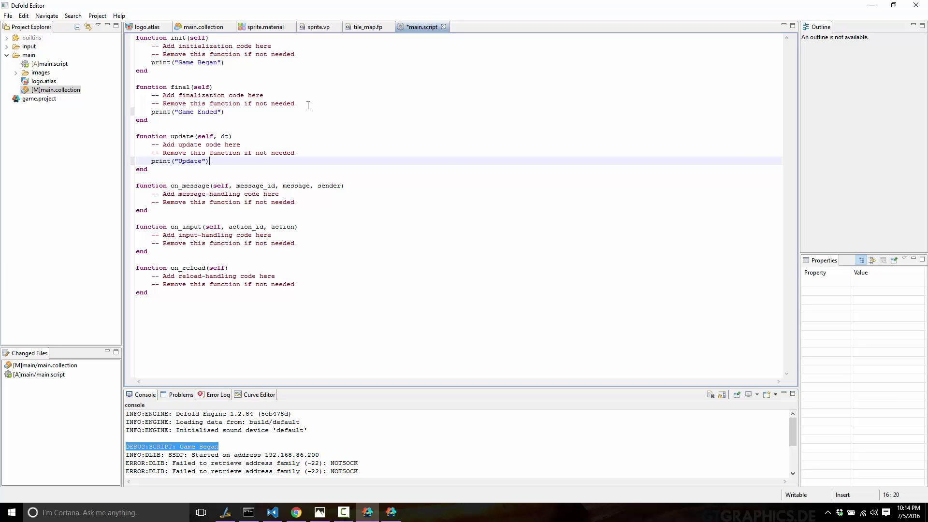
key("ctrl+s")
key("ctrl+b")
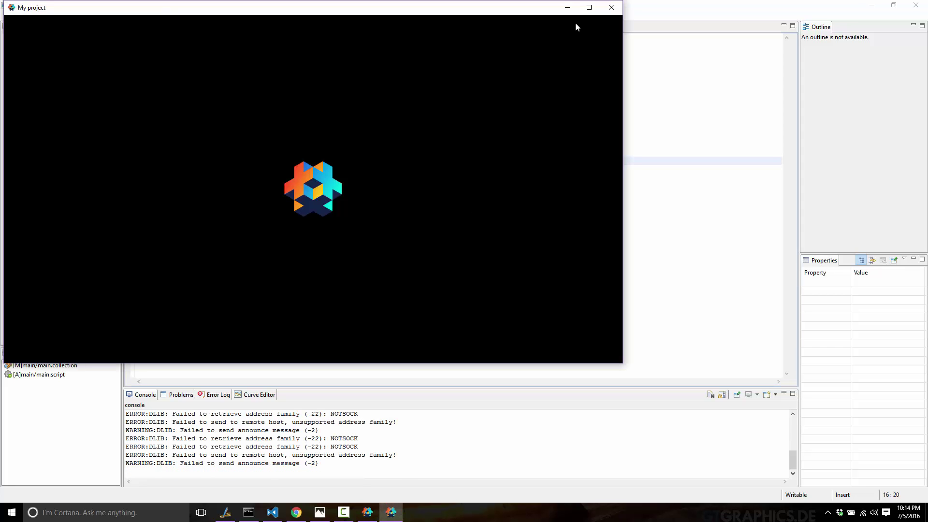
- Rebuild and relaunch the game, then close it so Game Ended follows the Update lines
left_click(611, 7)
left_click(98, 16)
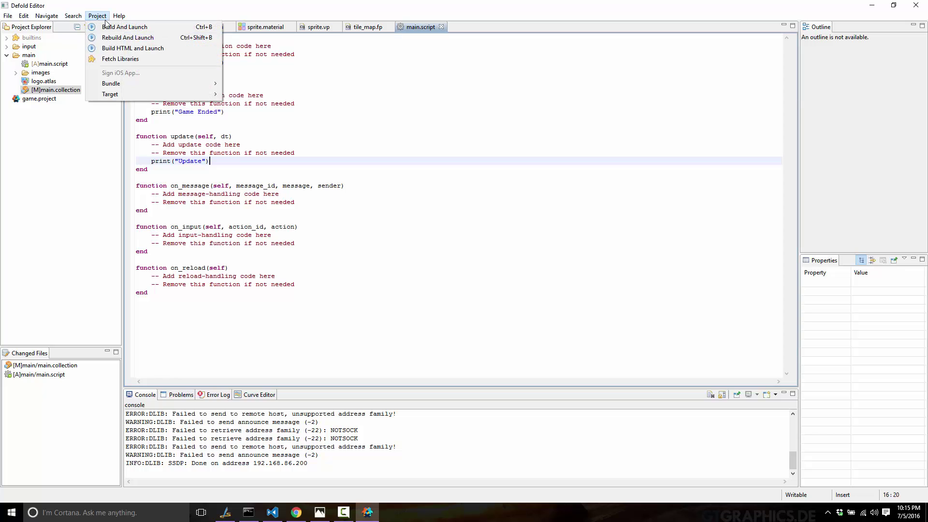
left_click(116, 37)
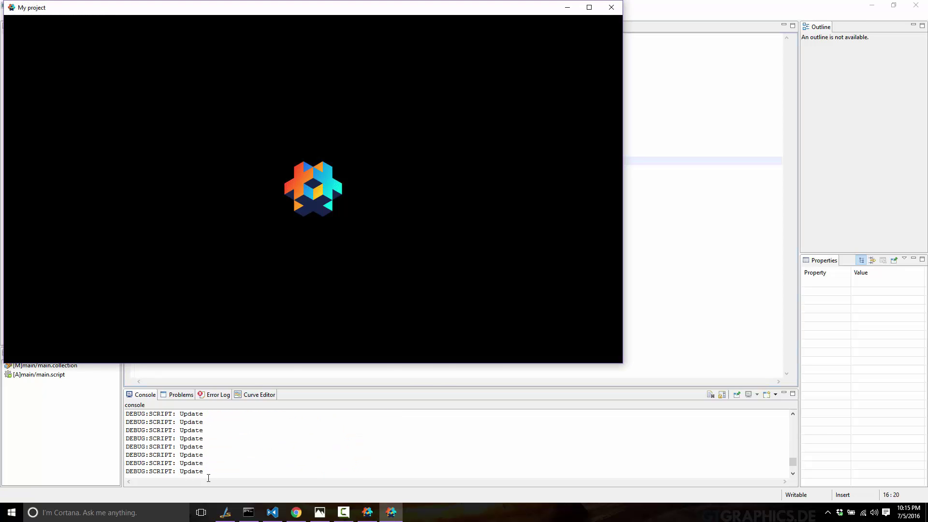
left_click(209, 478)
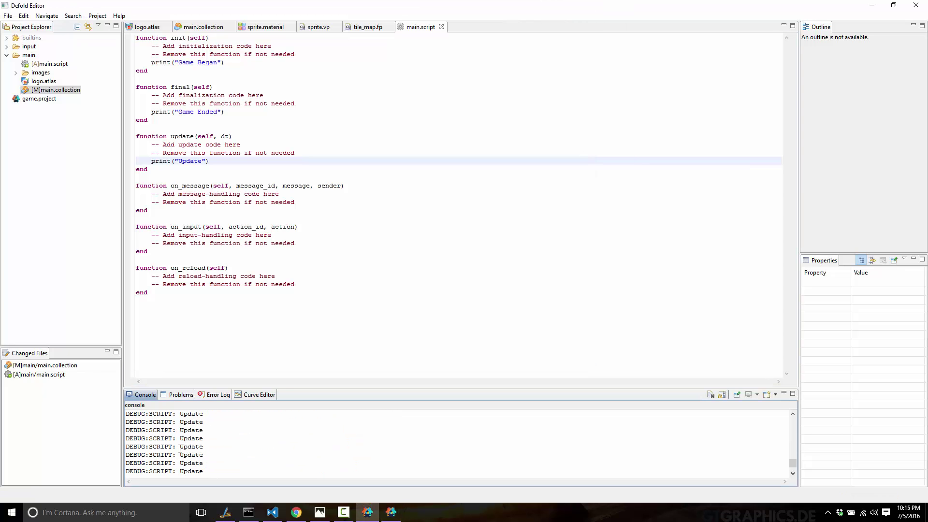
left_click(391, 513)
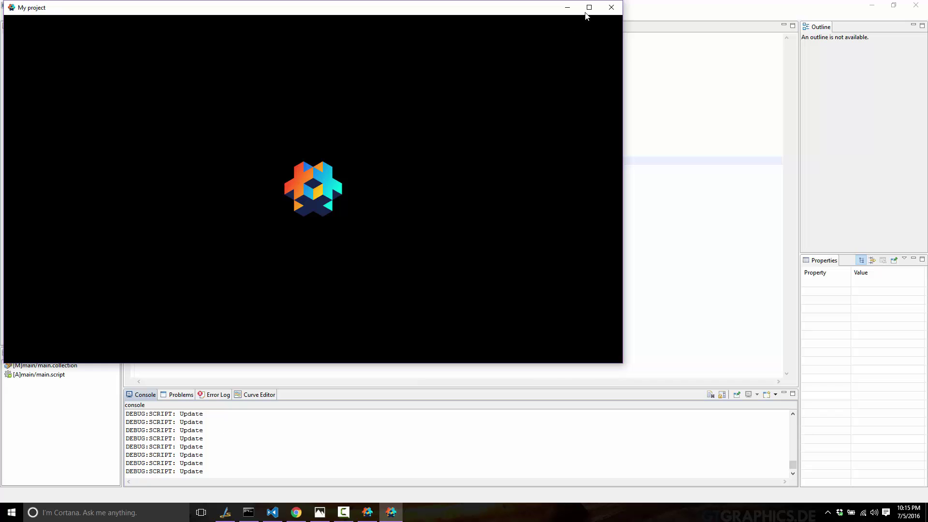
left_click(611, 7)
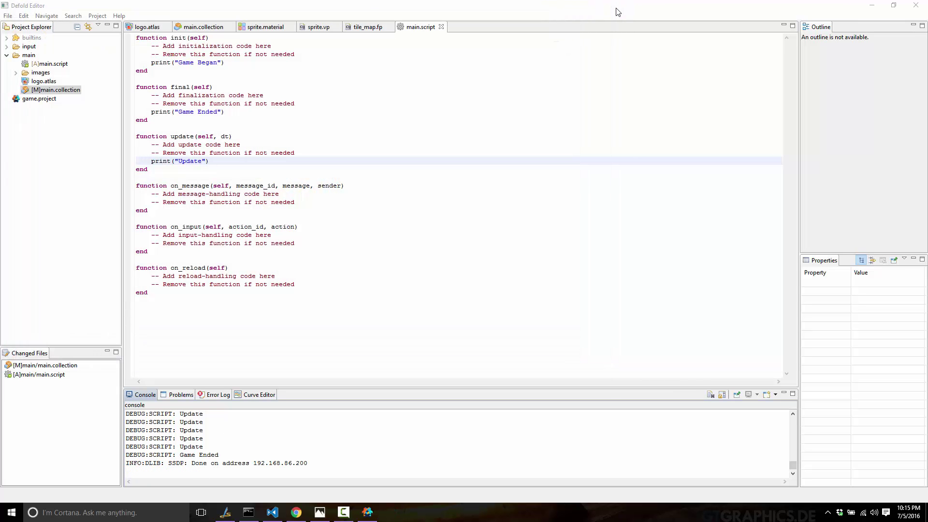
double_click(187, 455)
left_click(209, 455)
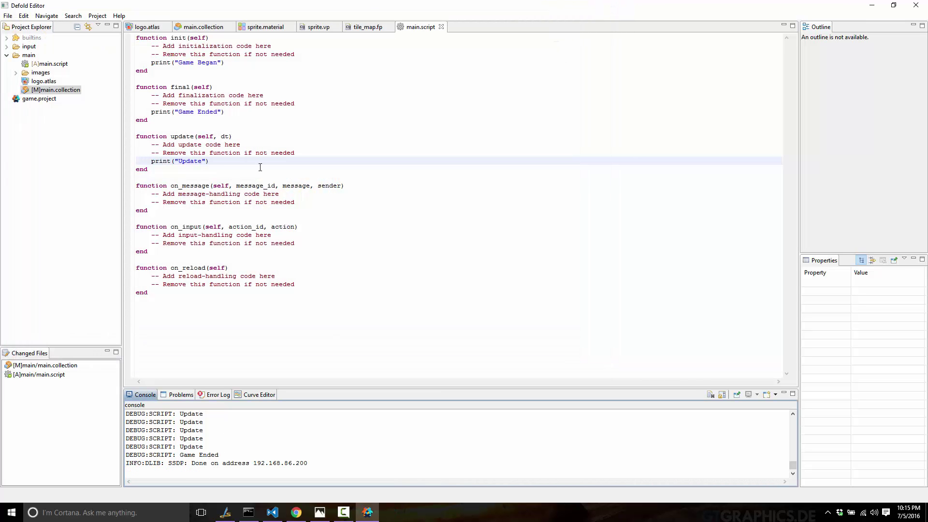
left_click_drag(238, 114, 131, 108)
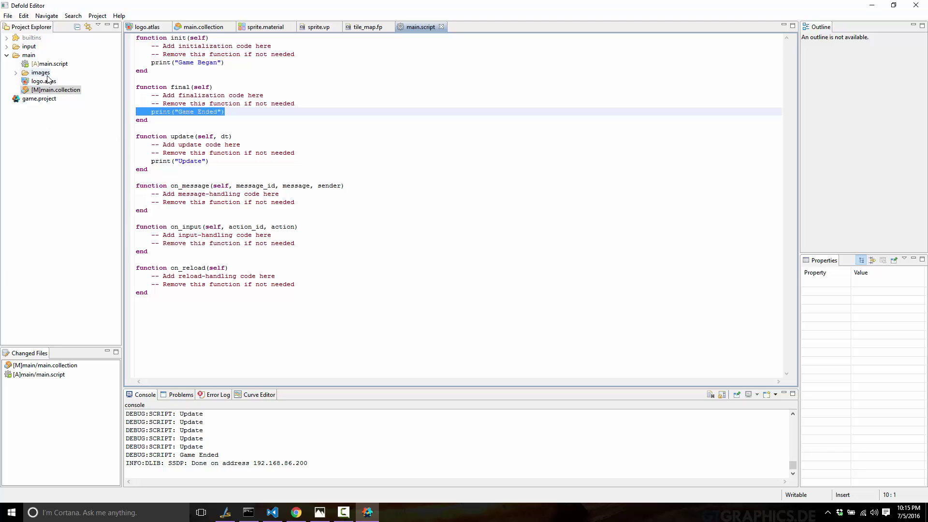
left_click(33, 91)
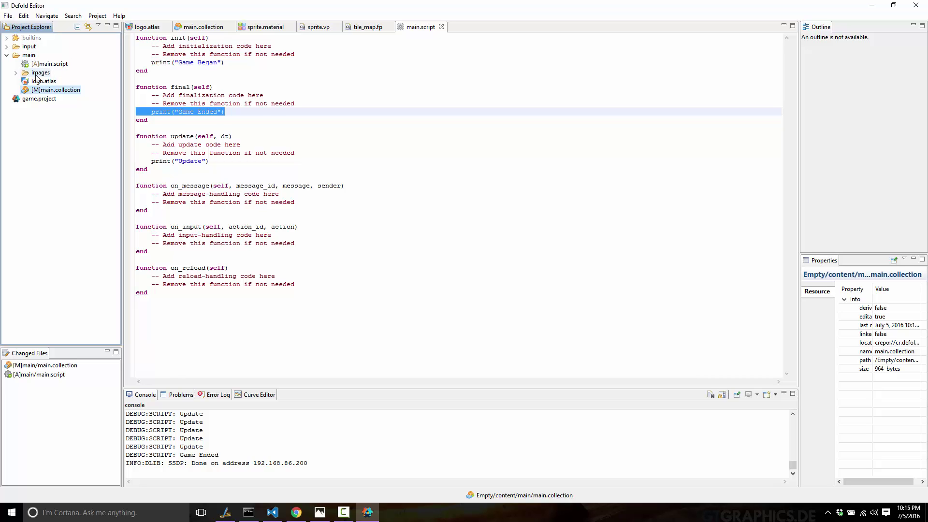
- Open game.project as the Project Settings form and also as plain text
left_click(20, 100)
double_click(20, 101)
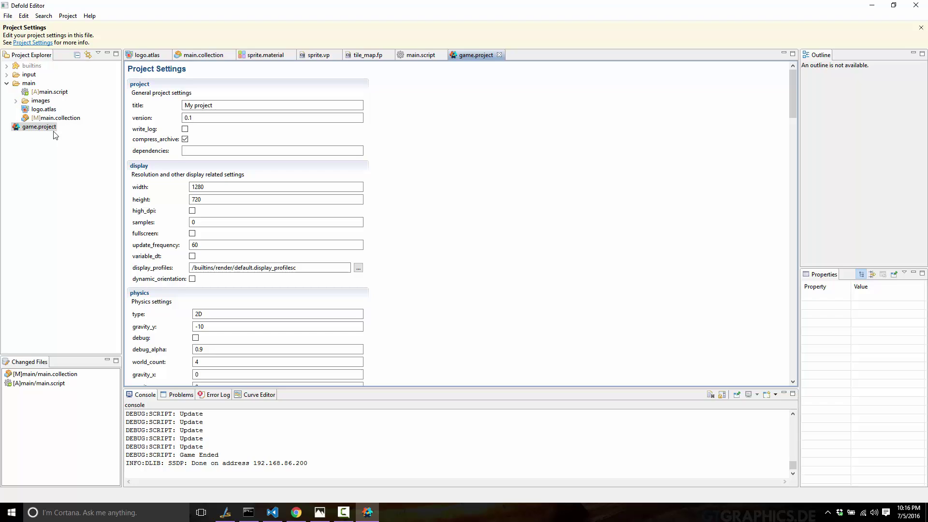
left_click(20, 128)
right_click(21, 128)
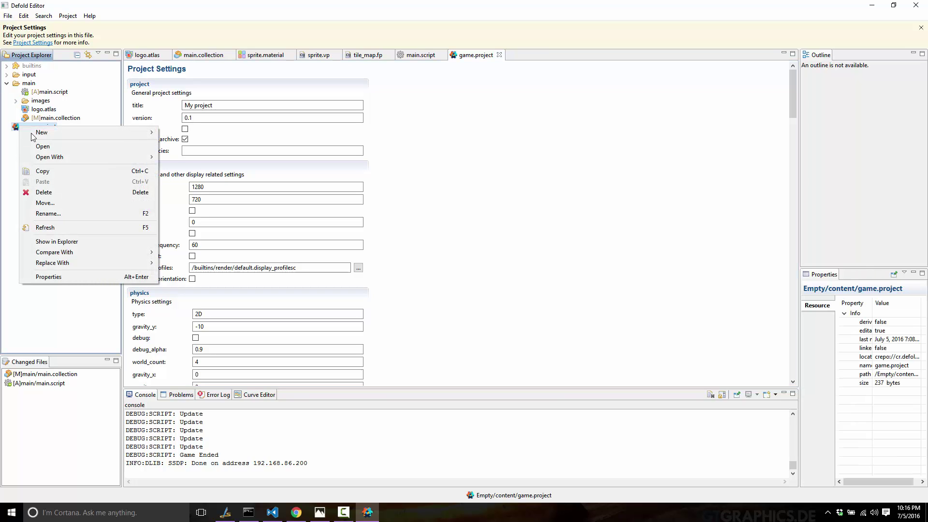
mouse_move(62, 157)
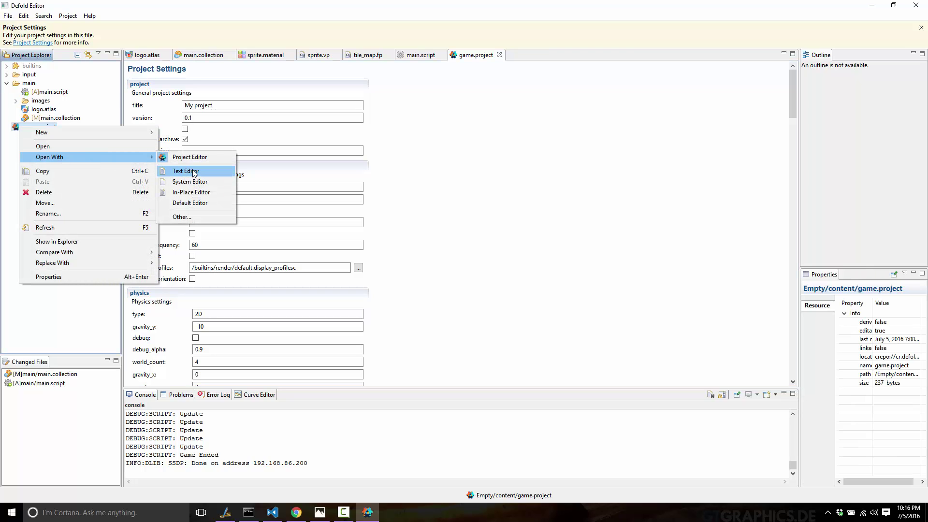
left_click(191, 171)
left_click(285, 212)
key("shift+Up")
key("shift+Up")
key("shift+Up")
key("shift+Up")
key("shift+Up")
key("shift+Up")
key("shift+Up")
key("shift+Up")
key("shift+Up")
key("shift+Up")
key("shift+Up")
key("shift+Up")
key("shift+Up")
key("shift+Up")
key("shift+Up")
key("shift+Up")
key("shift+Up")
key("shift+Up")
key("shift+Up")
double_click(38, 99)
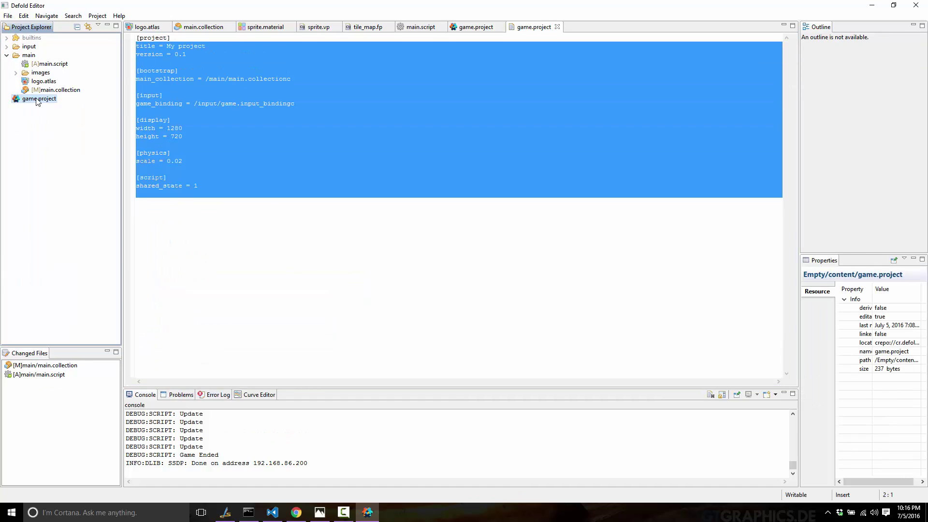
- In the settings form, set and select bootstrap main_collection as /main/main.collectionc
left_click(478, 27)
scroll(442, 202, "down", 10)
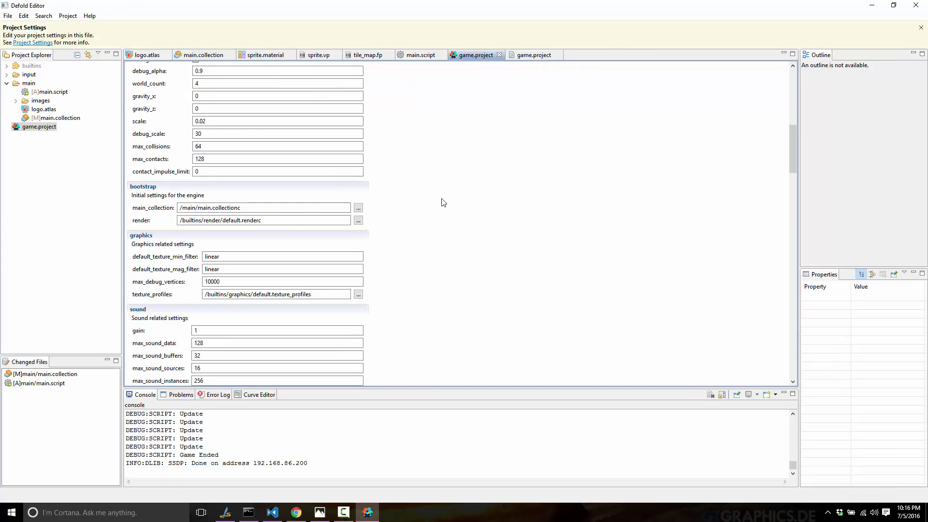
scroll(158, 119, "up", 3)
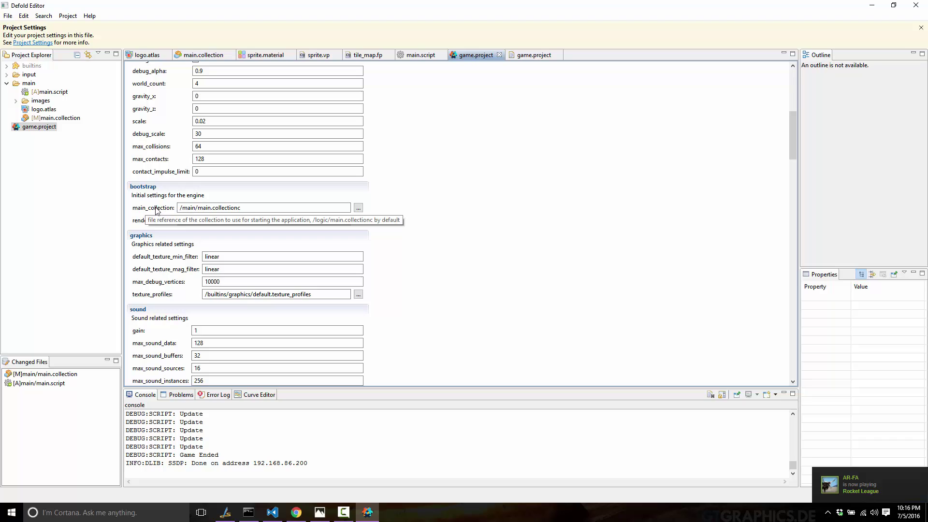
double_click(259, 210)
left_click(244, 208)
type("c")
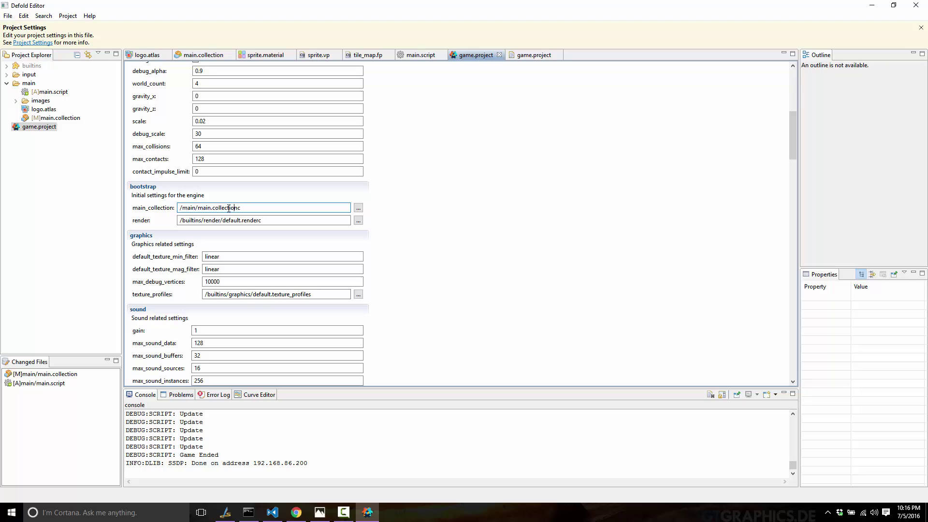
left_click_drag(237, 208, 179, 208)
left_click(225, 208)
key("shift+Home")
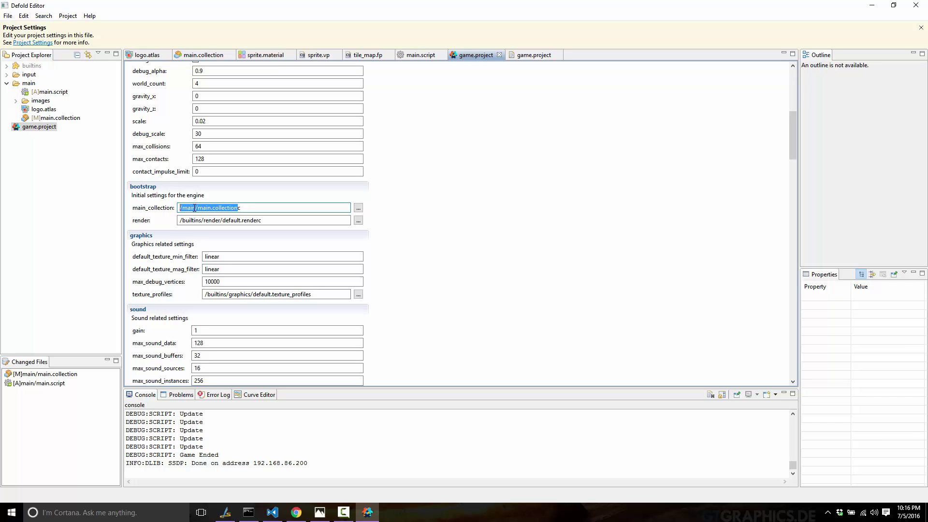
- Open main.collection, select go, and open its main.script to show the three print calls
double_click(55, 119)
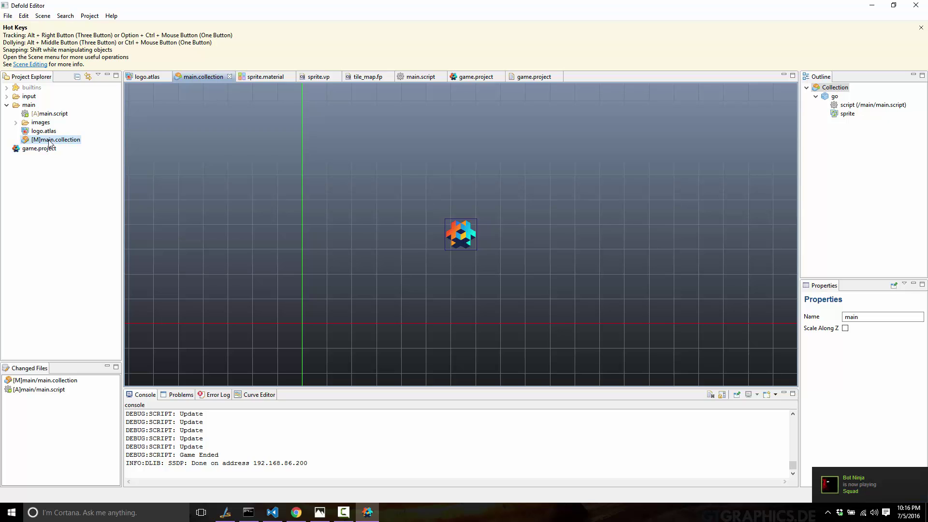
left_click(833, 99)
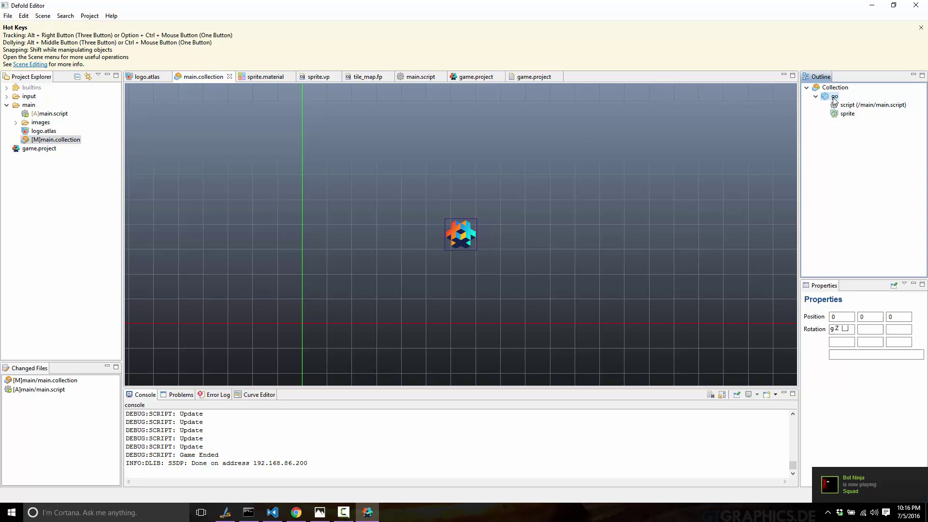
double_click(847, 105)
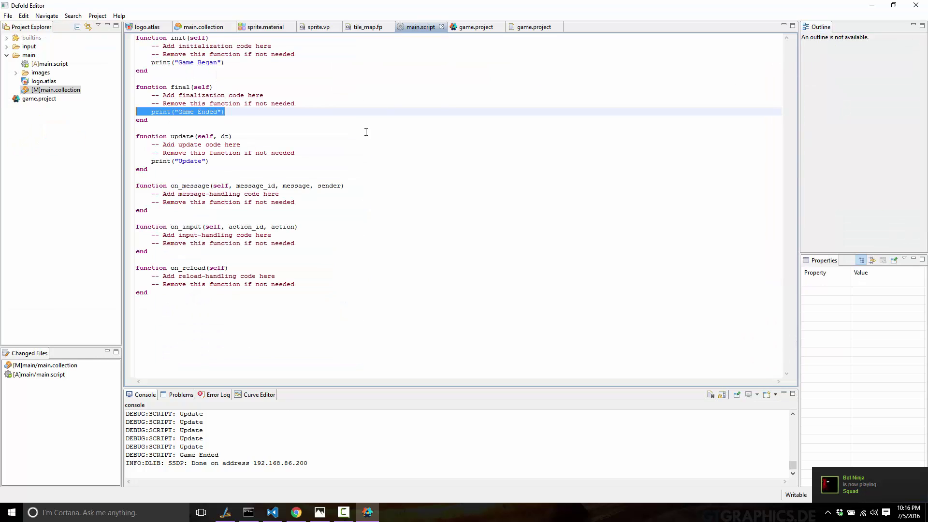
left_click_drag(275, 119, 276, 374)
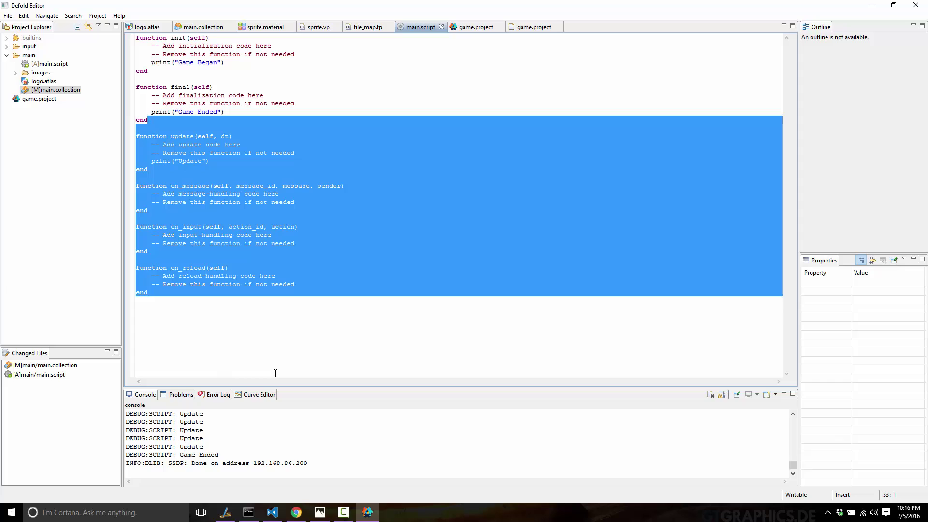
key("alt+Tab")
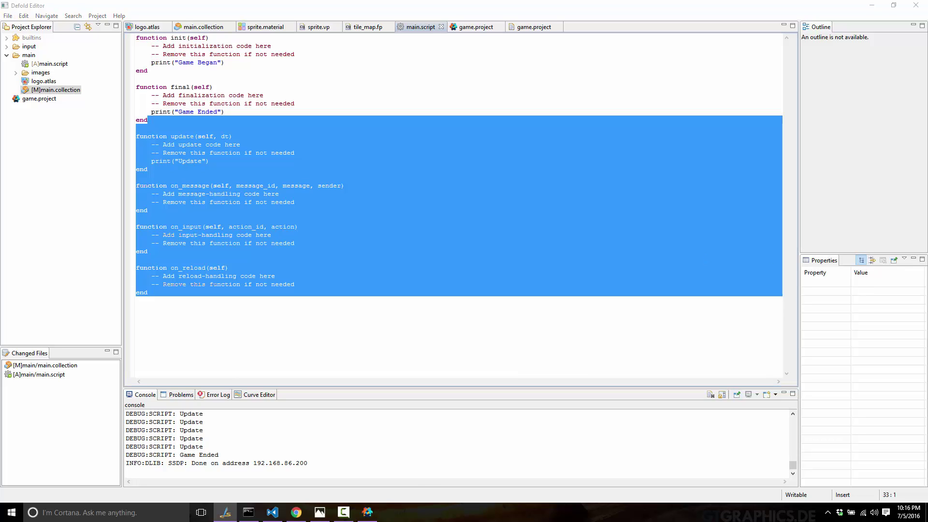